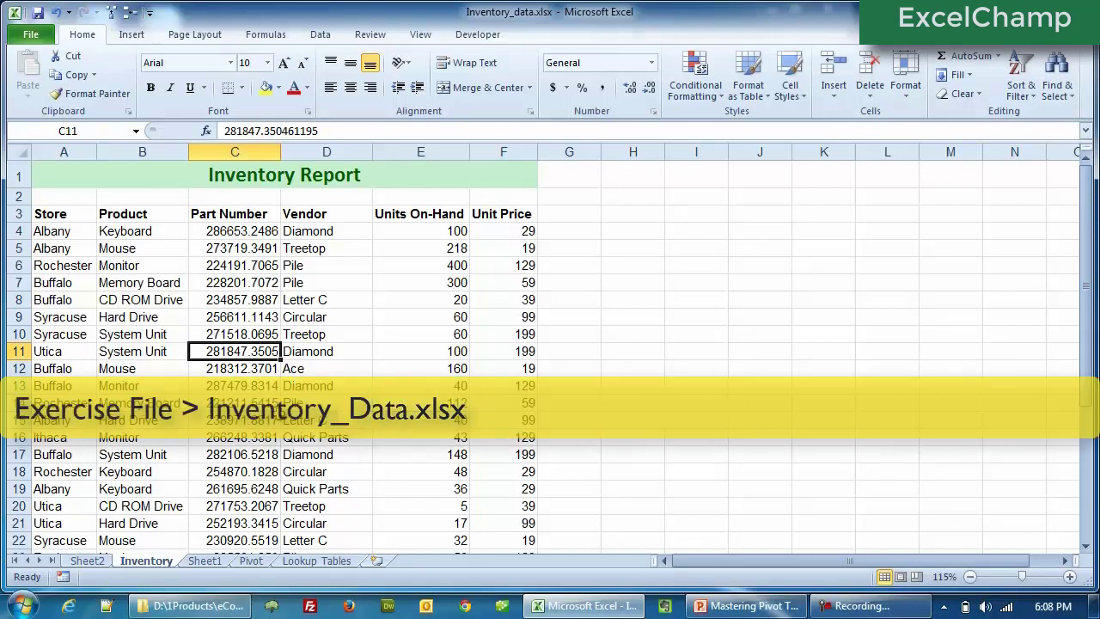
# Step: Switch to Sheet2's Units On-Hand pivot and toggle its field list off and back on
pyautogui.click(88, 561)
pyautogui.moveTo(347, 274)
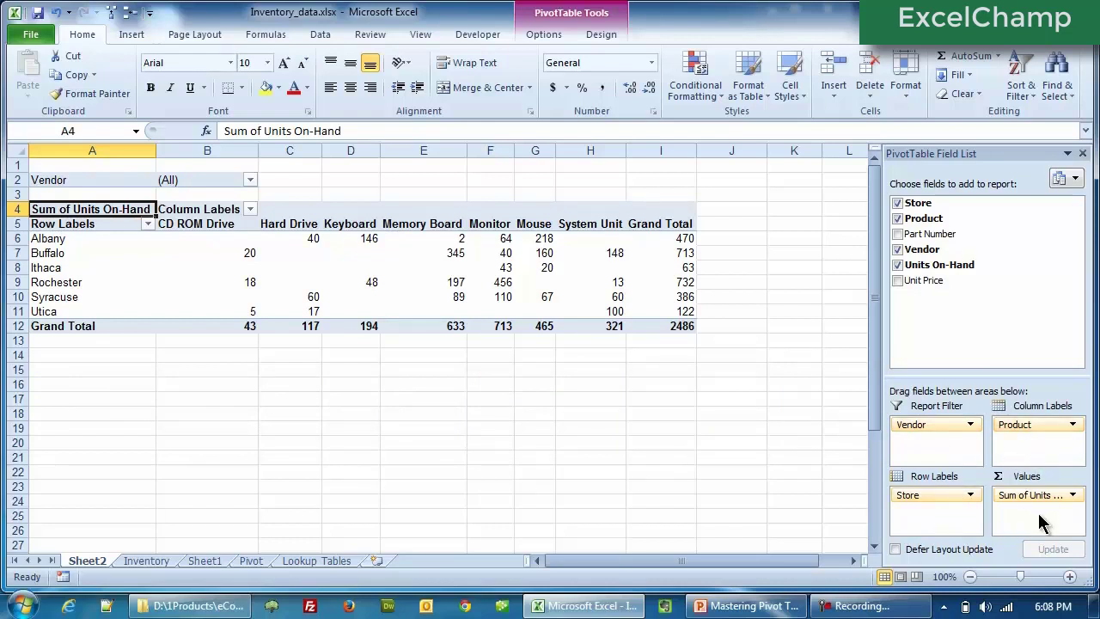
pyautogui.moveTo(563, 273)
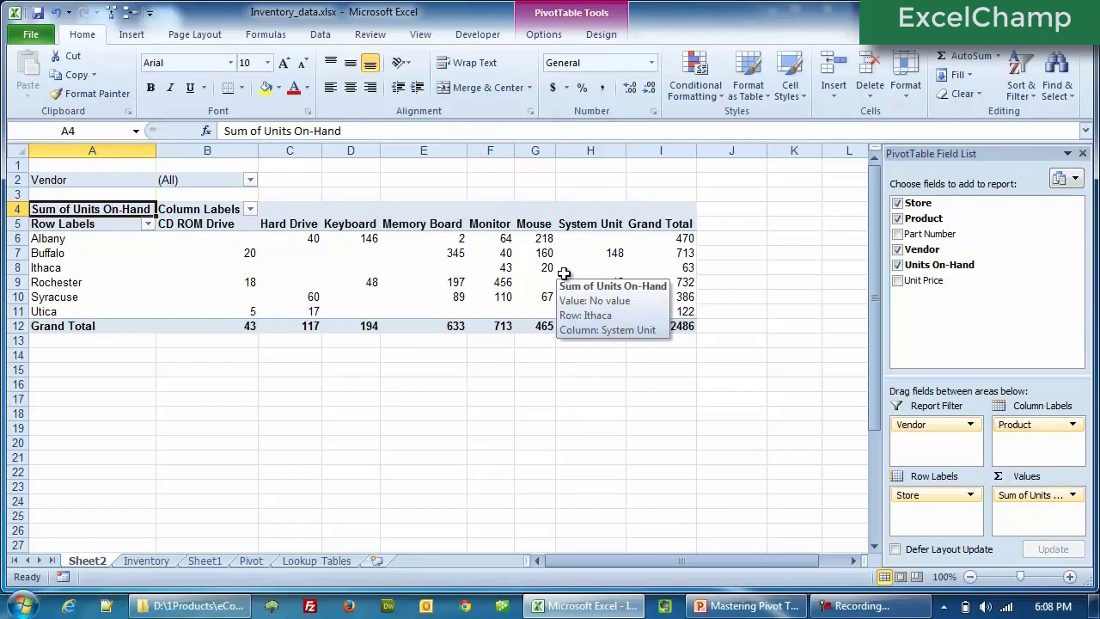
pyautogui.click(565, 274)
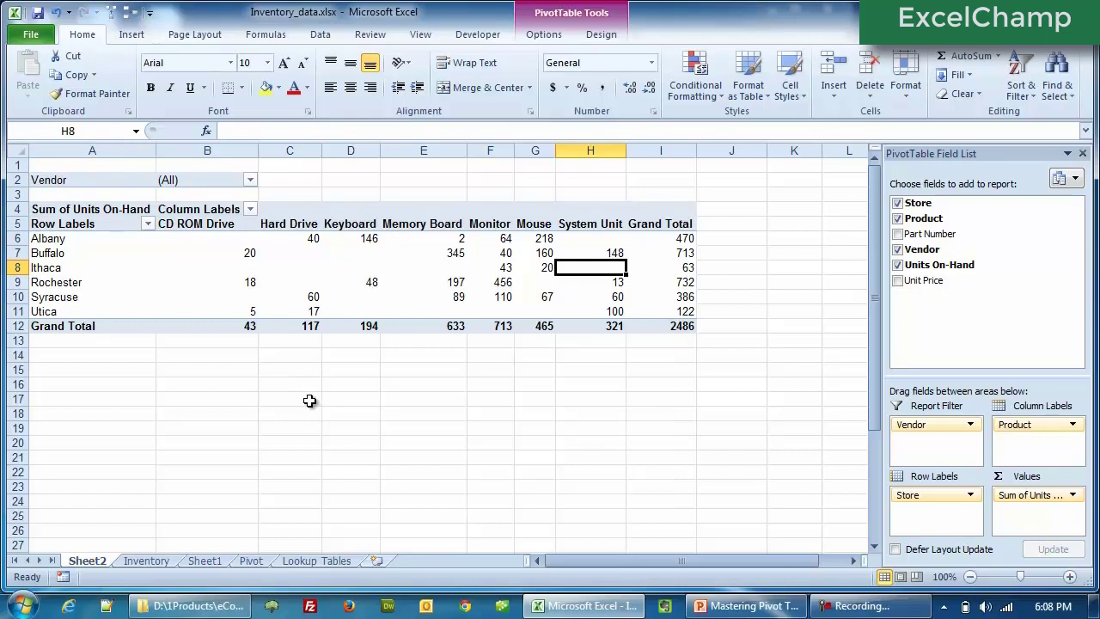
pyautogui.click(310, 400)
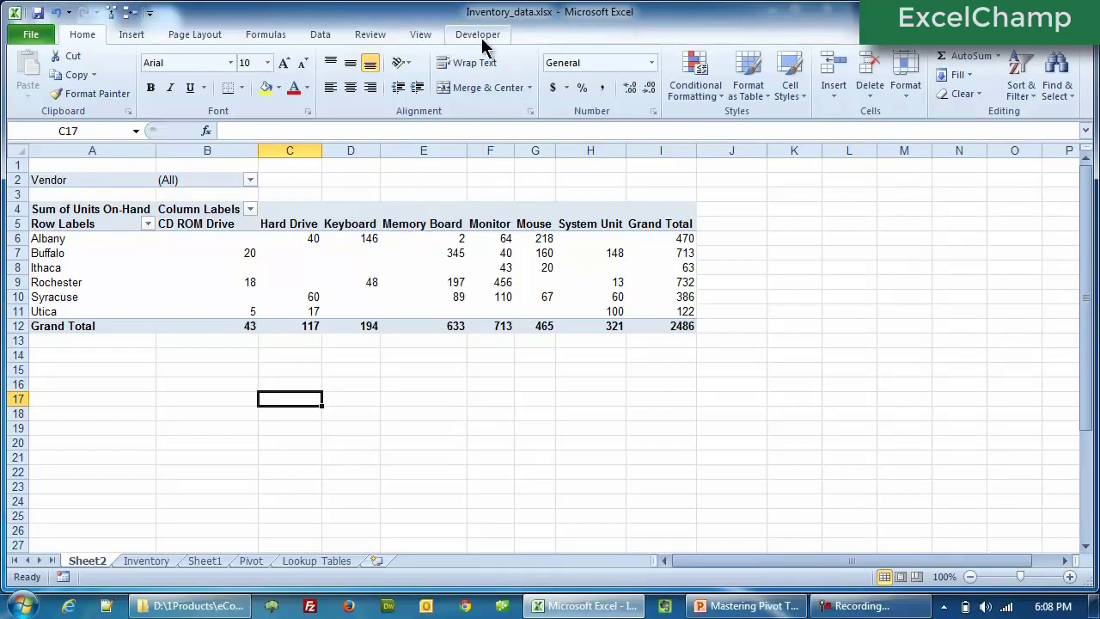
pyautogui.click(377, 263)
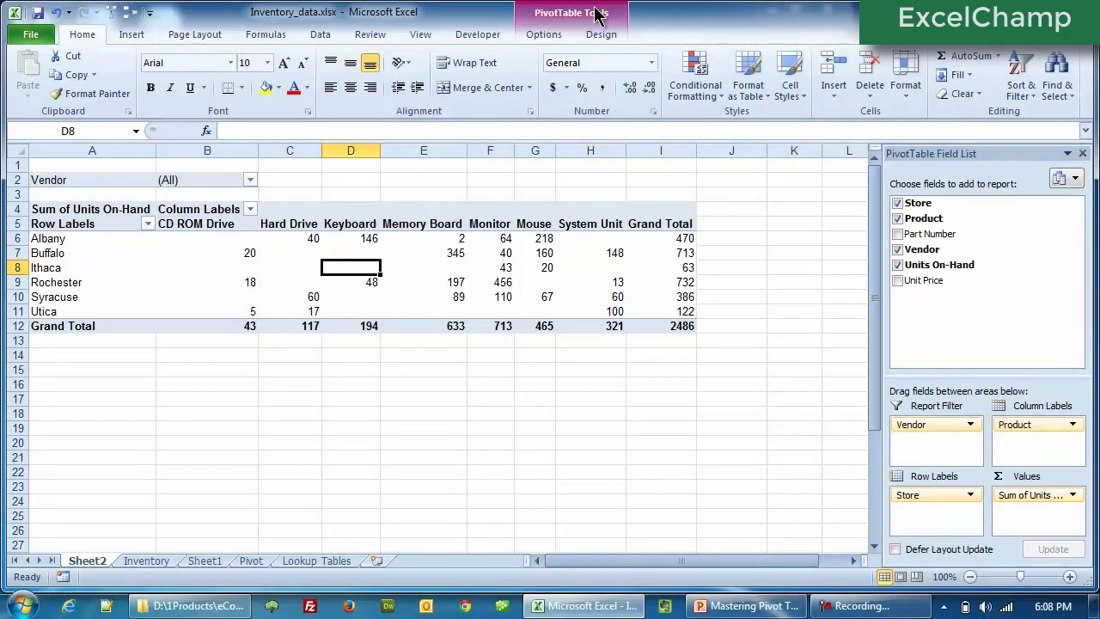
# Step: Apply the light pink style from the Design tab's PivotTable Styles gallery
pyautogui.click(550, 36)
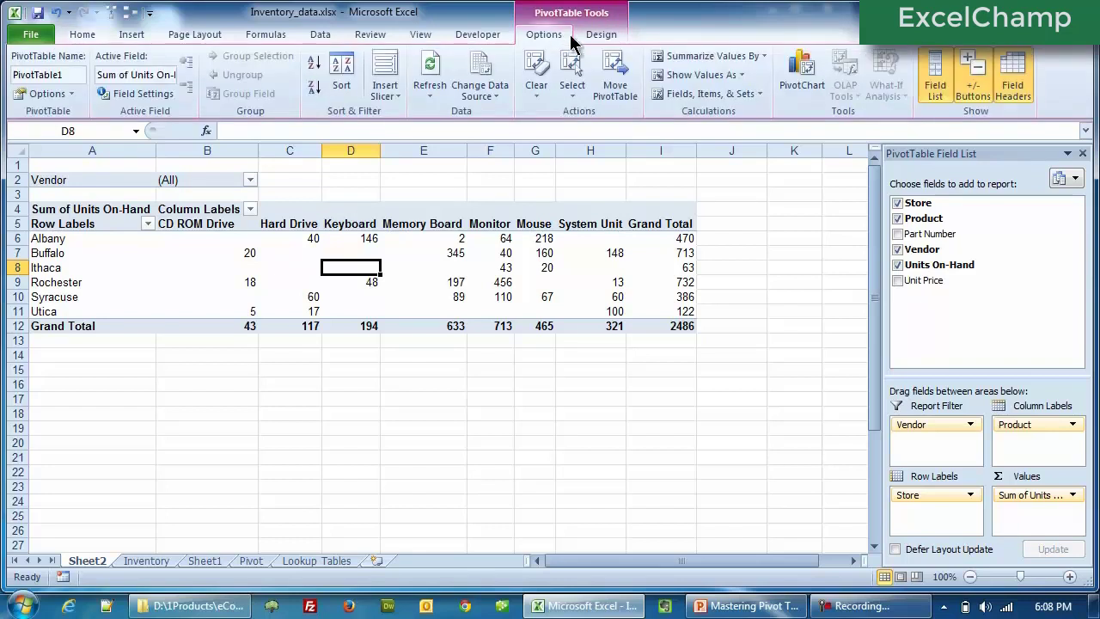
pyautogui.click(591, 36)
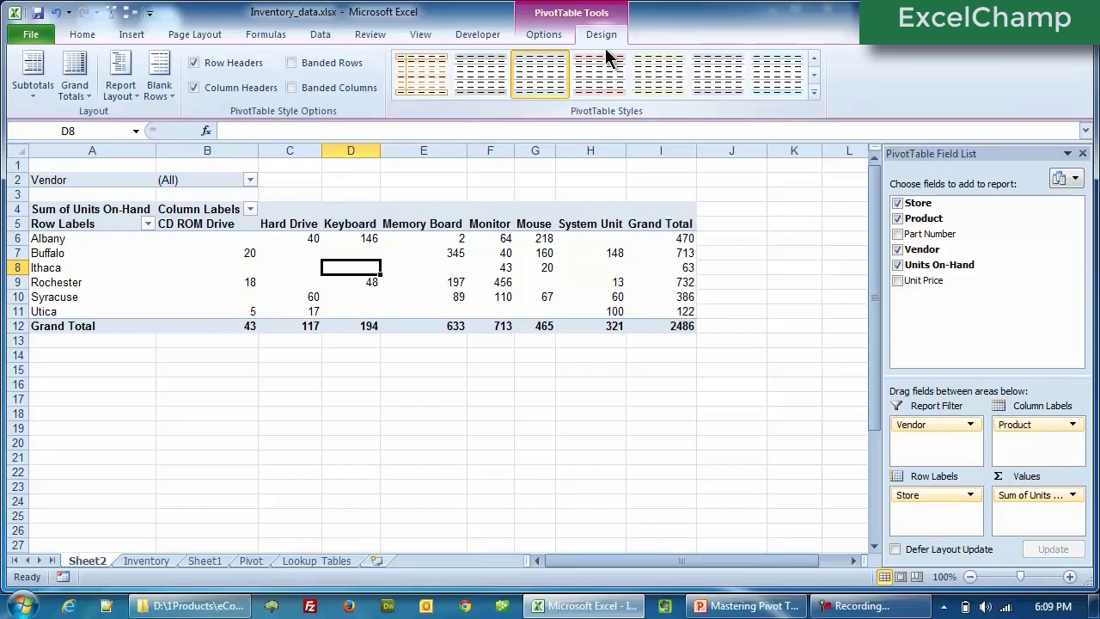
pyautogui.click(599, 85)
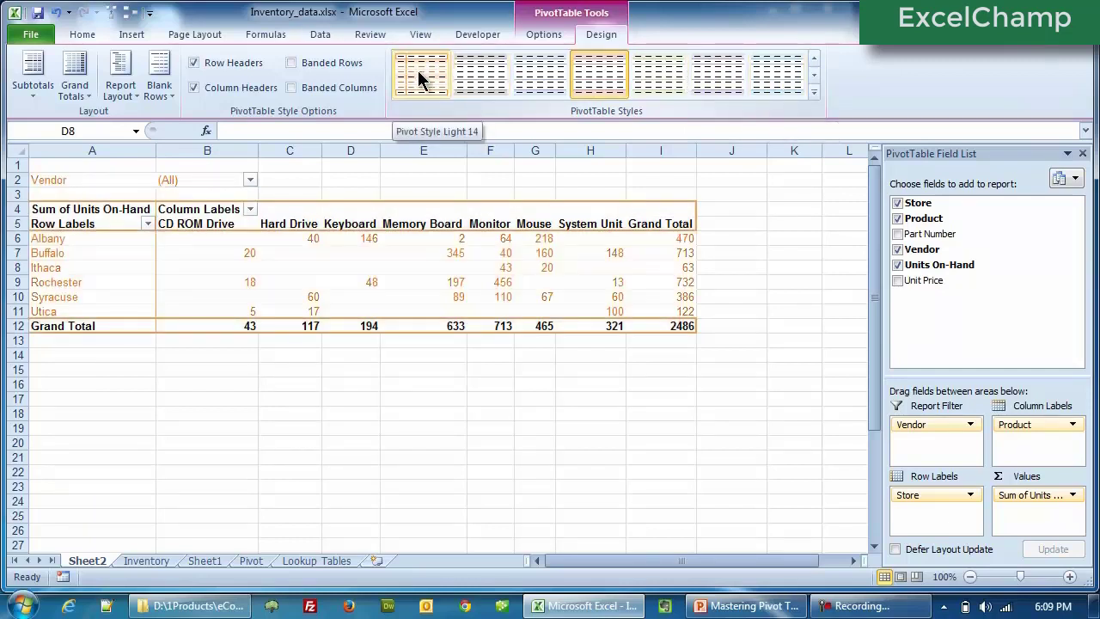
# Step: Expand the full styles gallery and apply a light red PivotTable style with darker row labels
pyautogui.click(814, 93)
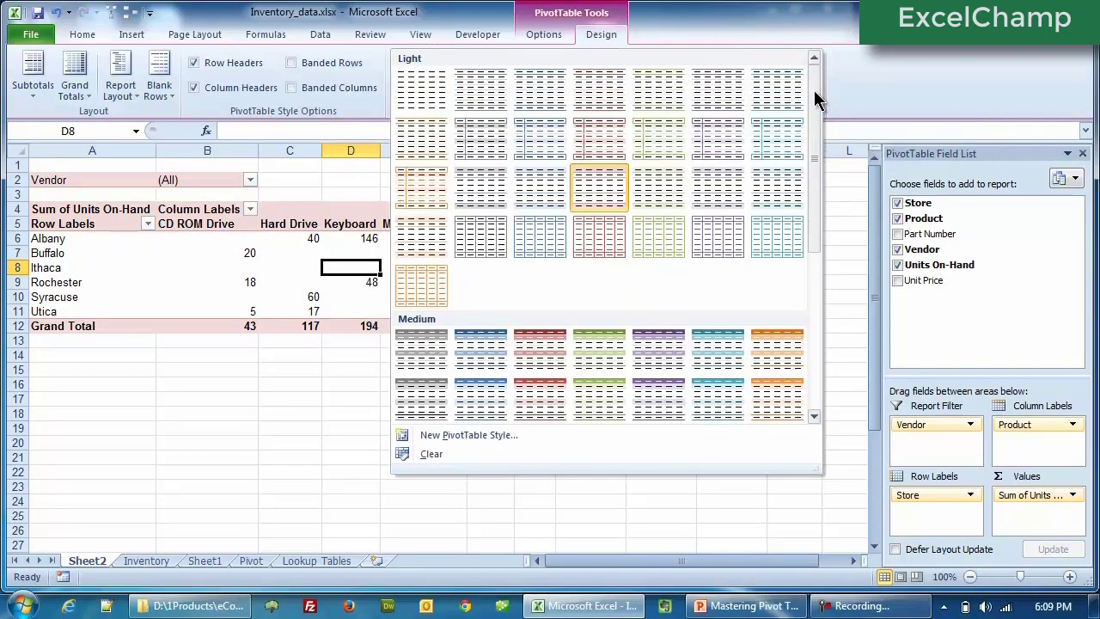
pyautogui.moveTo(814, 104); pyautogui.dragTo(814, 284)
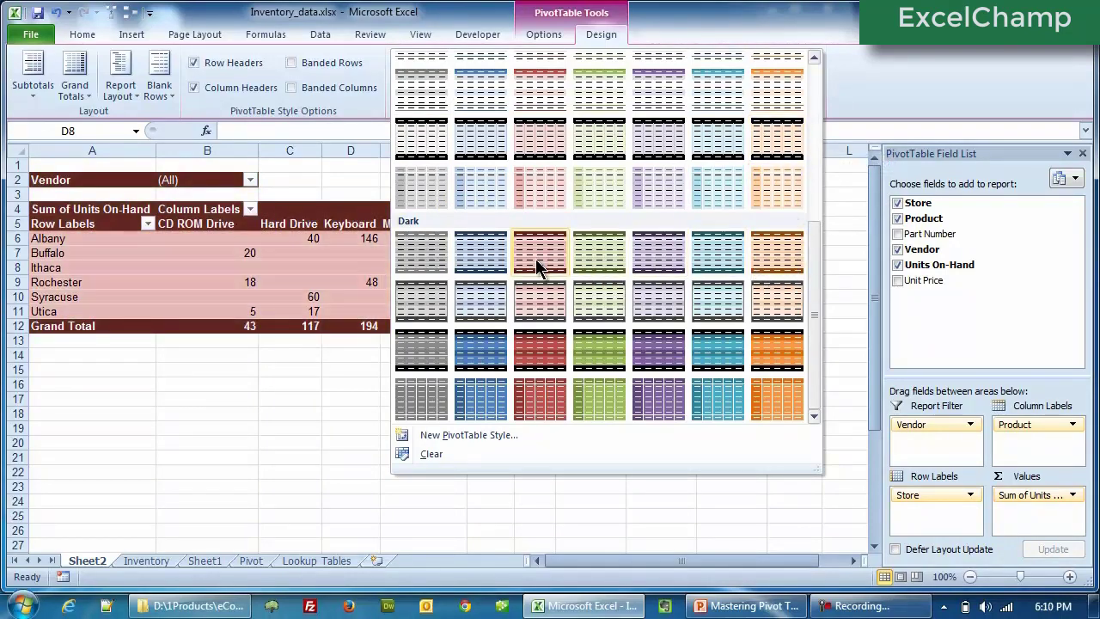
pyautogui.click(532, 173)
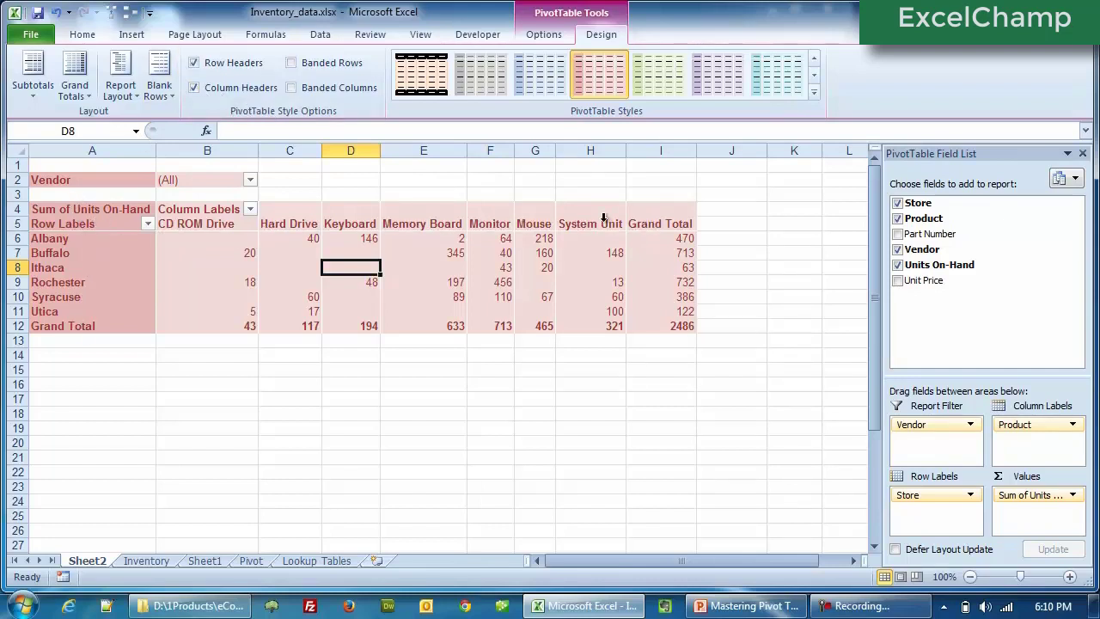
# Step: Turn Row Headers and Column Headers off, then back on to keep their emphasis
pyautogui.click(194, 62)
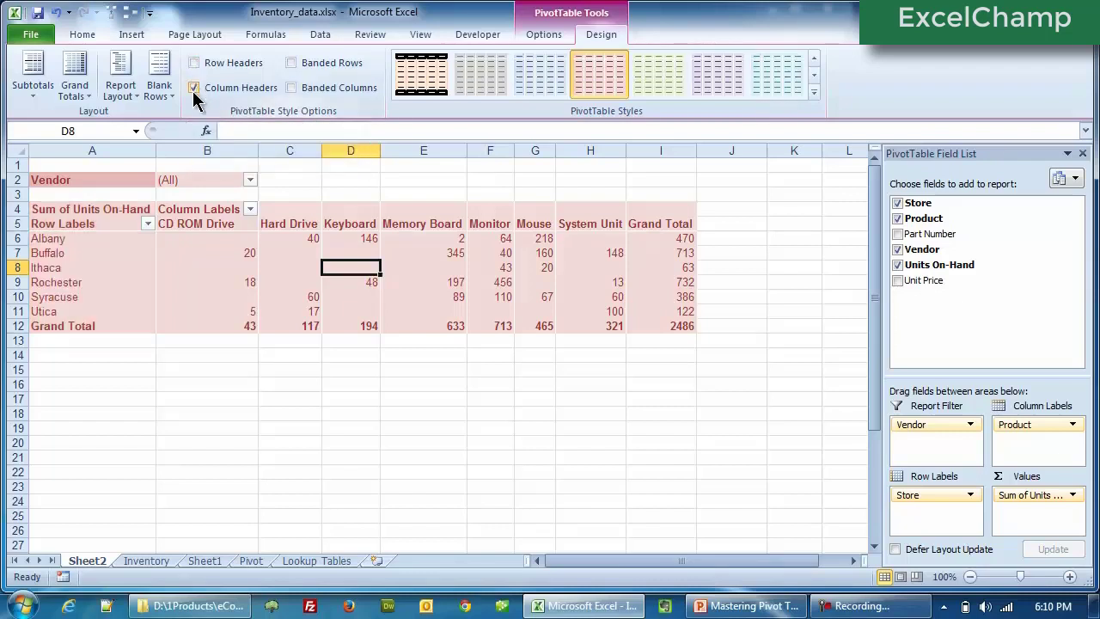
pyautogui.click(194, 87)
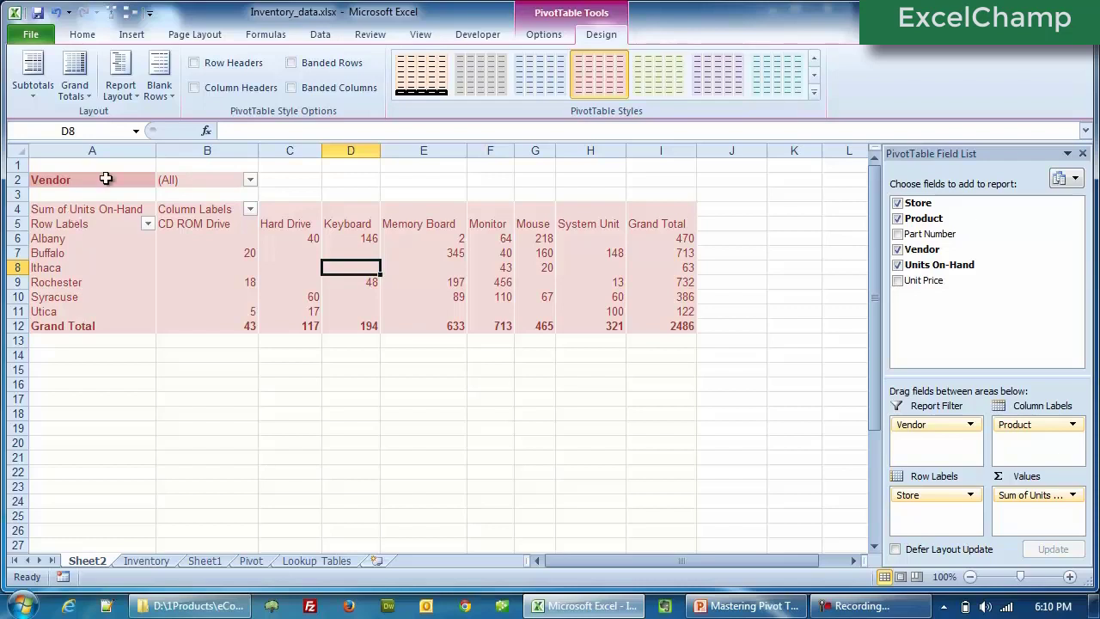
pyautogui.click(193, 63)
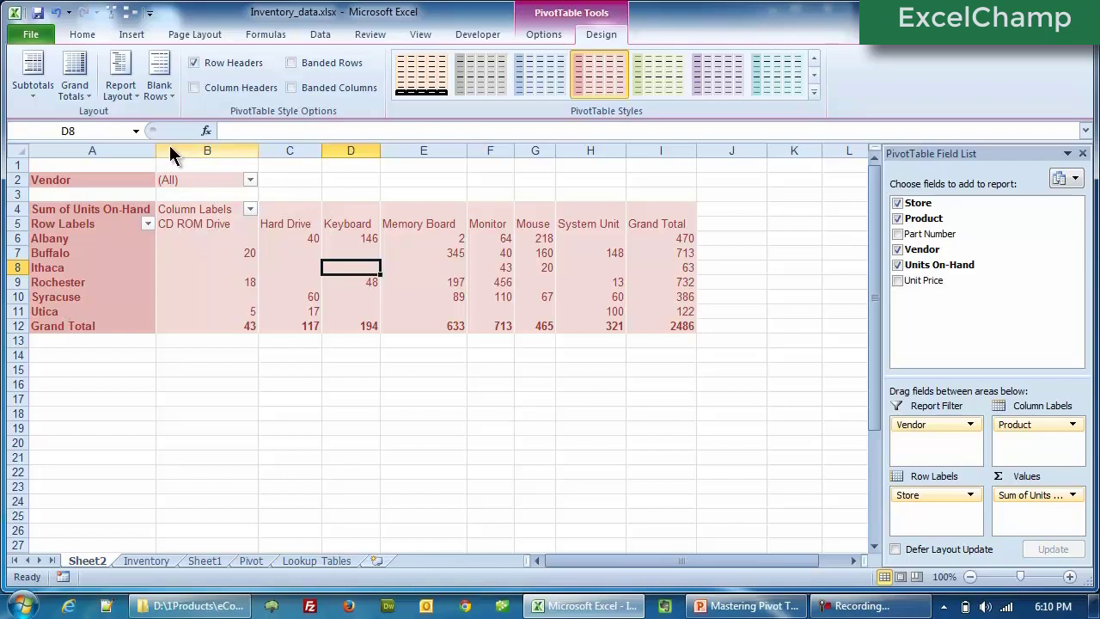
pyautogui.click(193, 88)
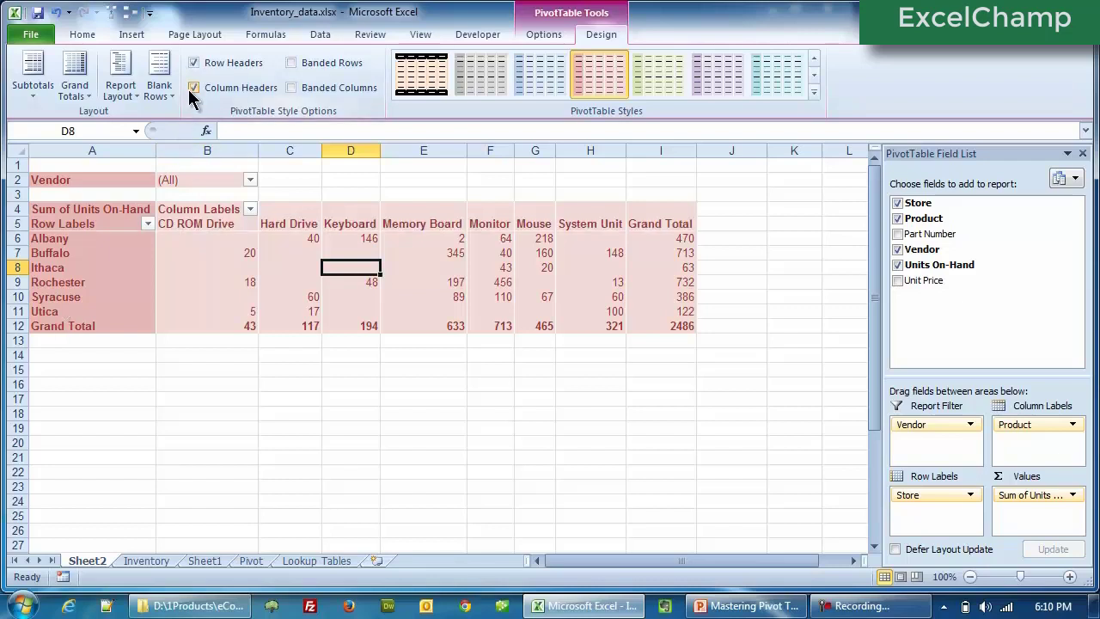
# Step: Turn on Banded Rows for alternating row shading in the pivot
pyautogui.click(294, 65)
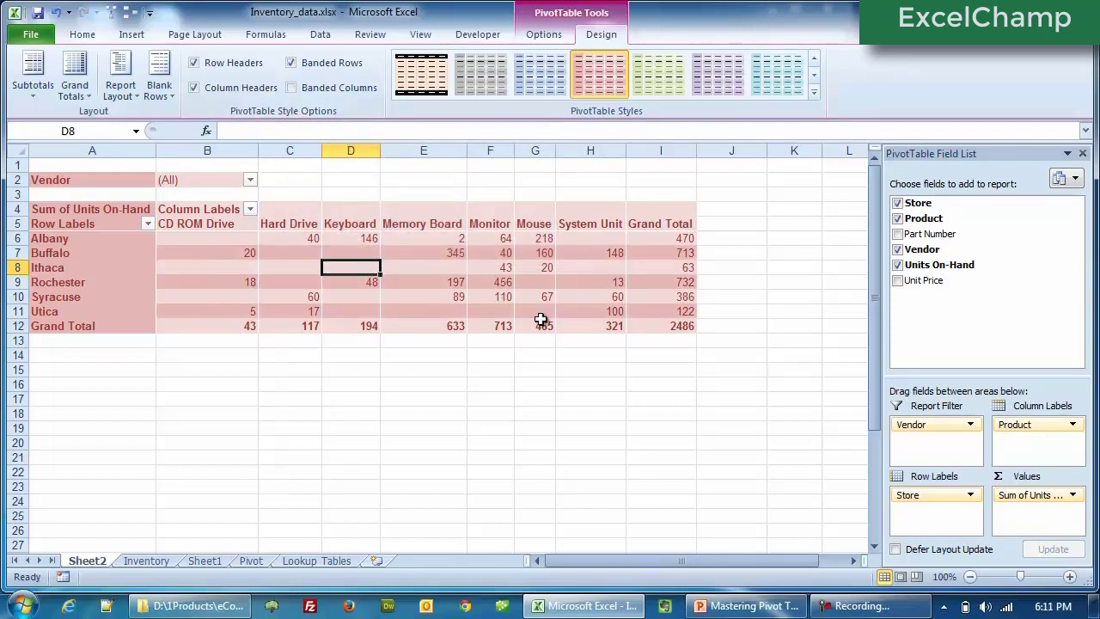
pyautogui.moveTo(541, 320)
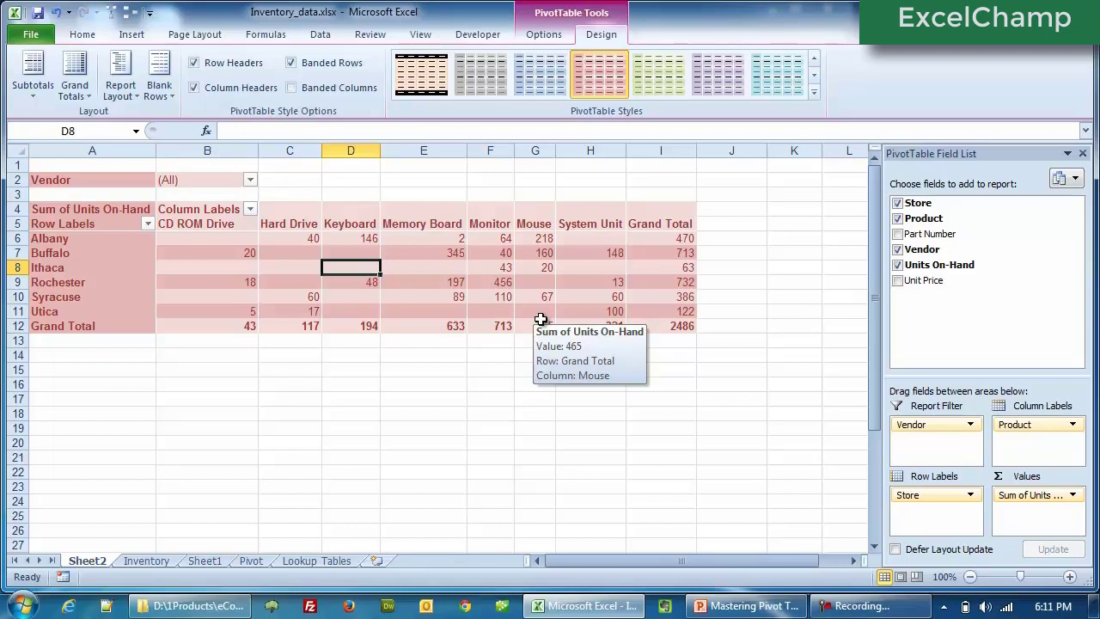
pyautogui.moveTo(606, 284)
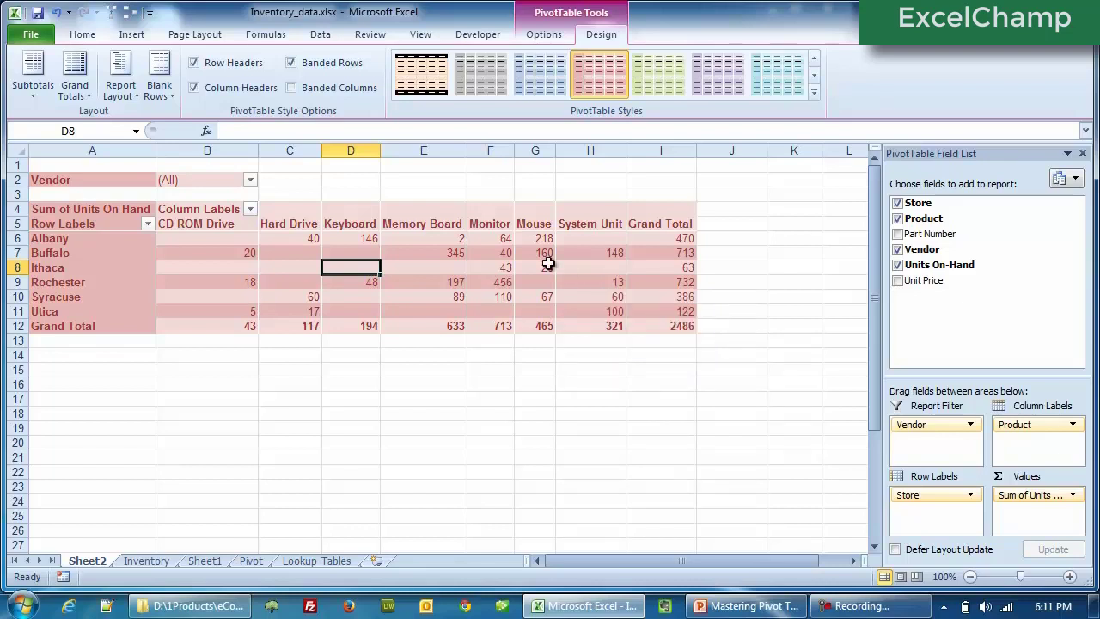
pyautogui.click(293, 64)
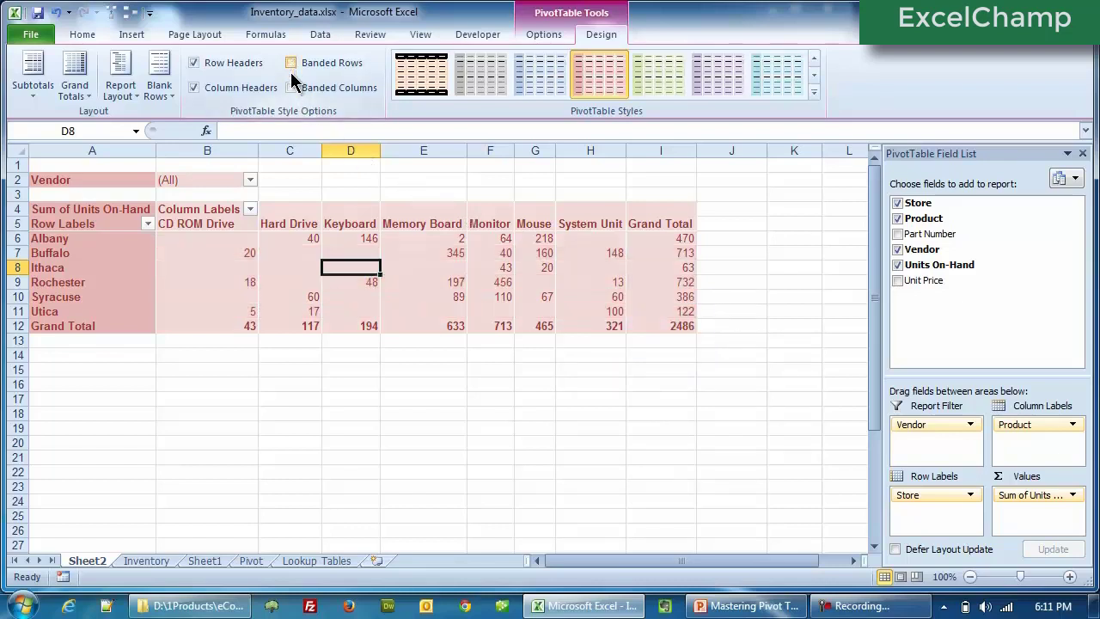
pyautogui.click(292, 88)
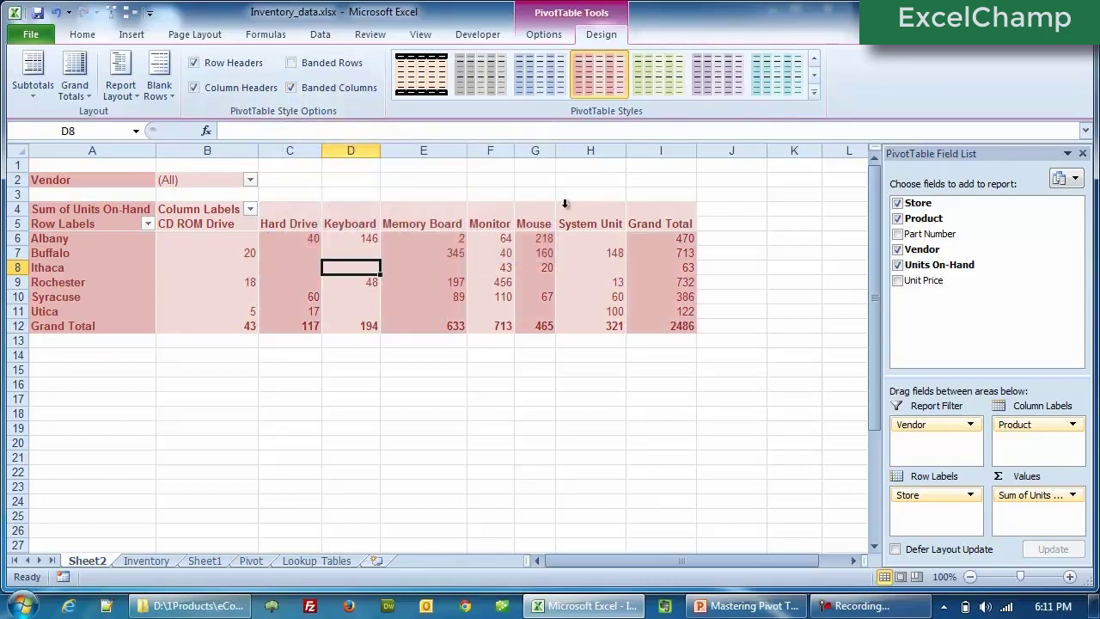
pyautogui.moveTo(684, 295)
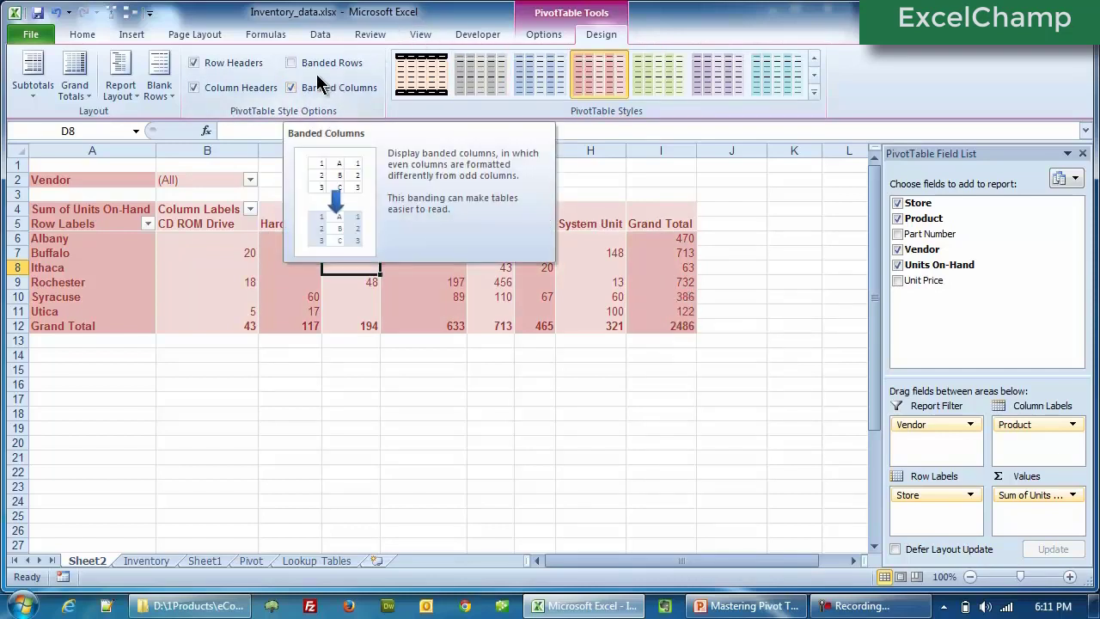
pyautogui.click(291, 64)
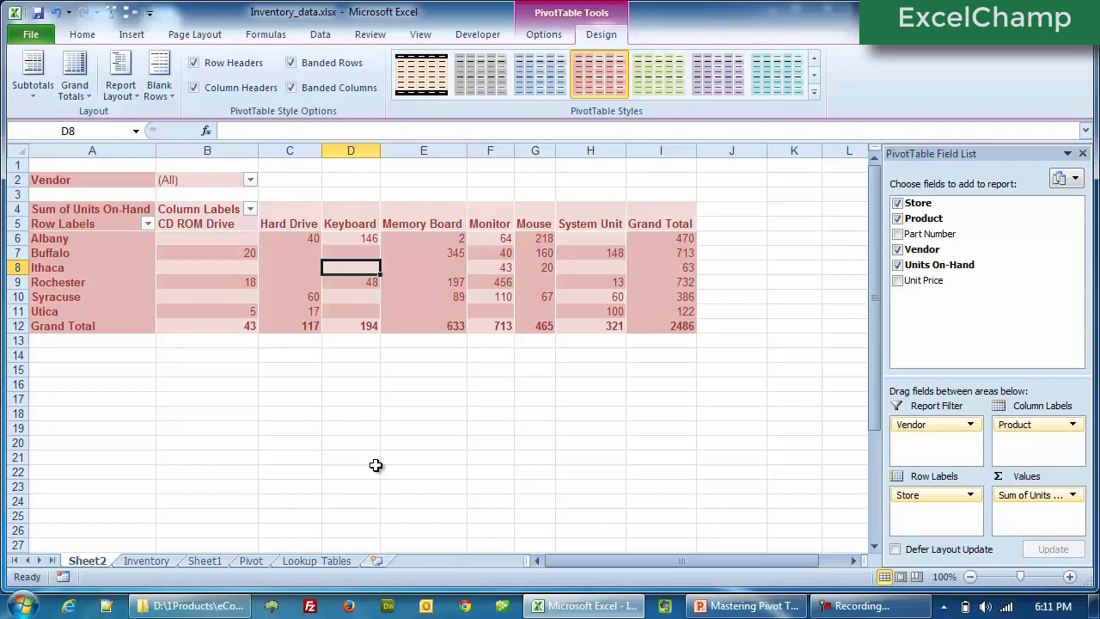
pyautogui.click(307, 93)
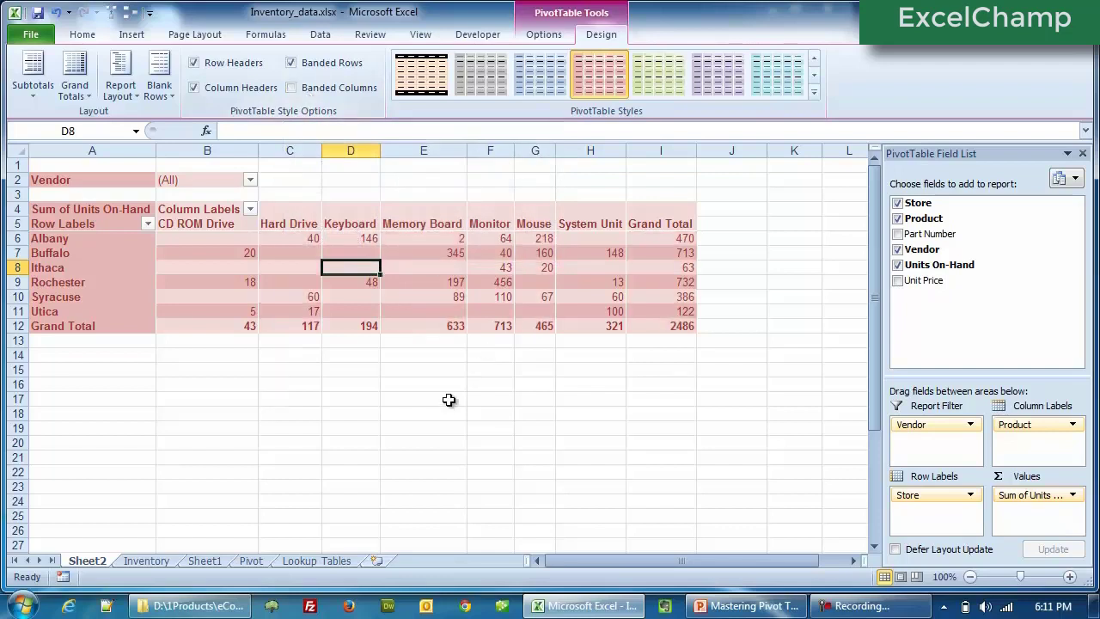
# Step: Move Store to the report filter, Vendor to columns and Product to rows
pyautogui.moveTo(570, 300)
pyautogui.click(529, 36)
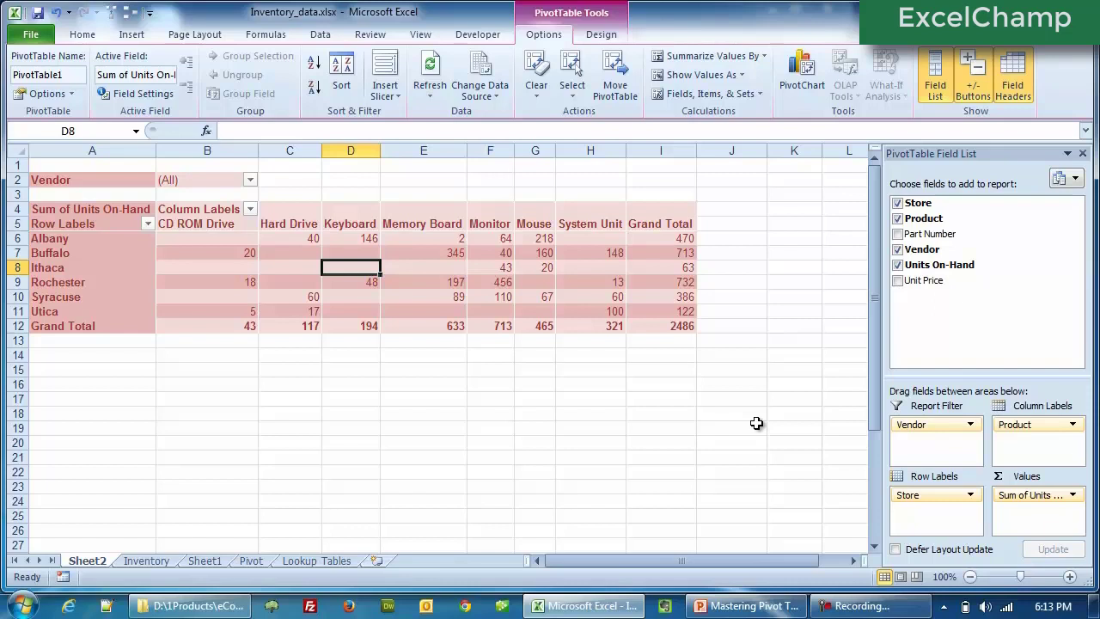
pyautogui.moveTo(908, 495); pyautogui.dragTo(940, 430)
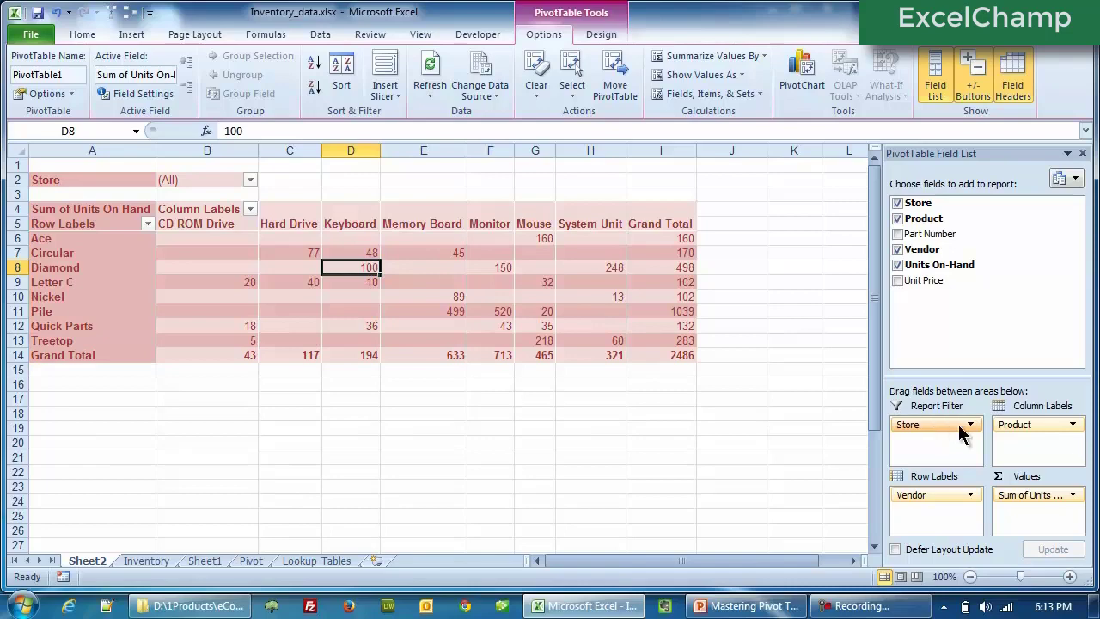
pyautogui.moveTo(999, 426); pyautogui.dragTo(1044, 455)
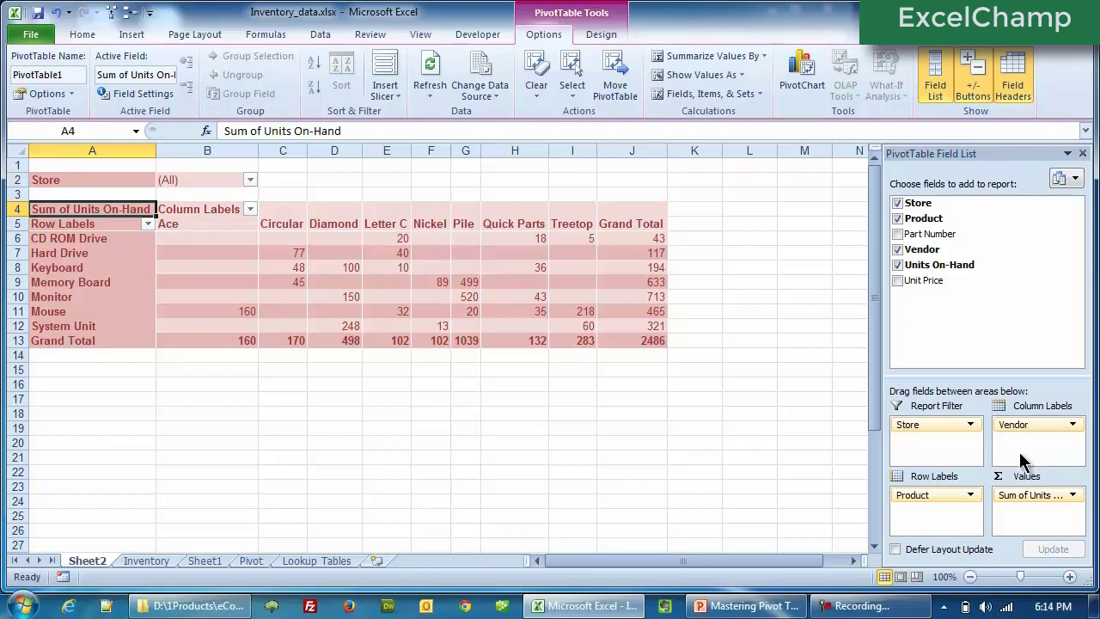
# Step: Defer layout updates, then move Vendor into the rows and Store into the columns
pyautogui.click(895, 549)
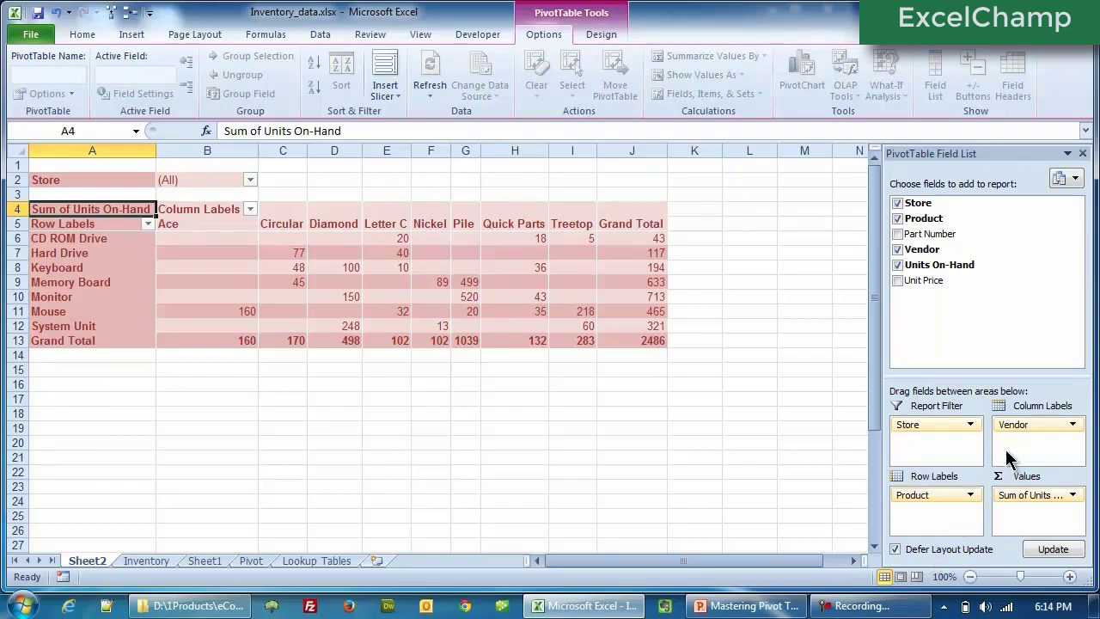
pyautogui.moveTo(1022, 425); pyautogui.dragTo(921, 515)
pyautogui.moveTo(937, 425); pyautogui.dragTo(1026, 440)
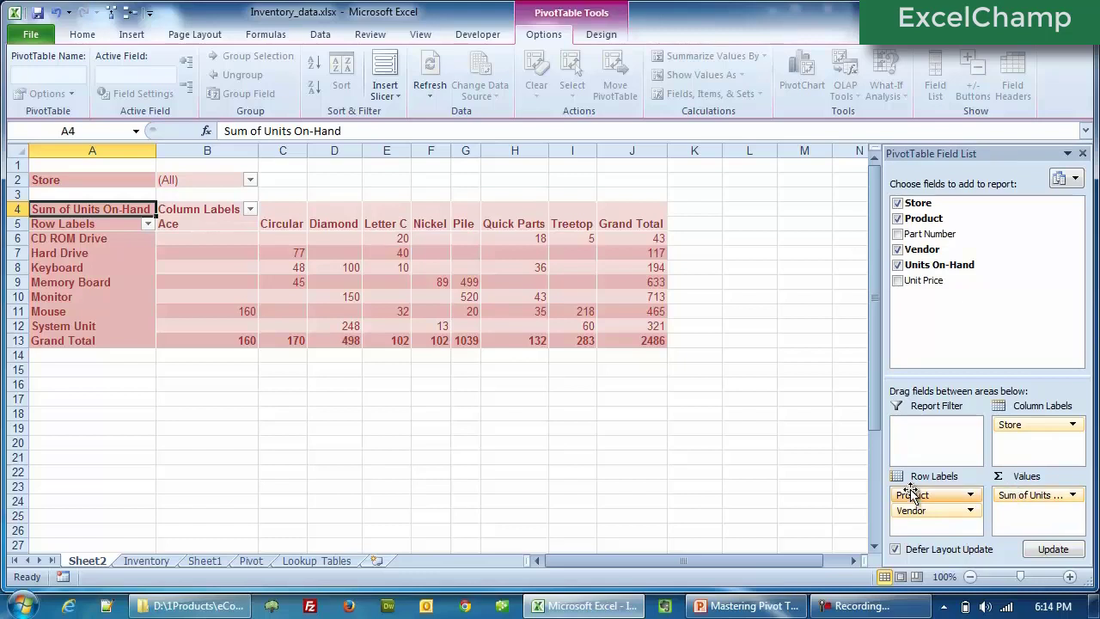
# Step: Add Part Number to rows, remove Store and other values, sum Units On-Hand, and update
pyautogui.click(898, 233)
pyautogui.moveTo(928, 234); pyautogui.dragTo(935, 443)
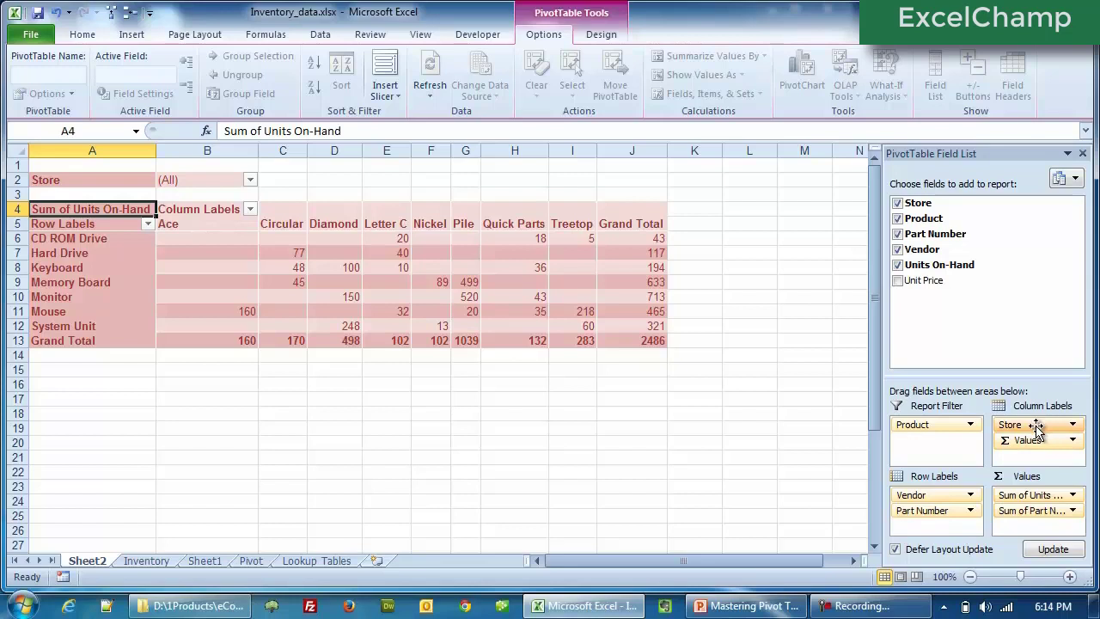
pyautogui.moveTo(1035, 427); pyautogui.dragTo(784, 352)
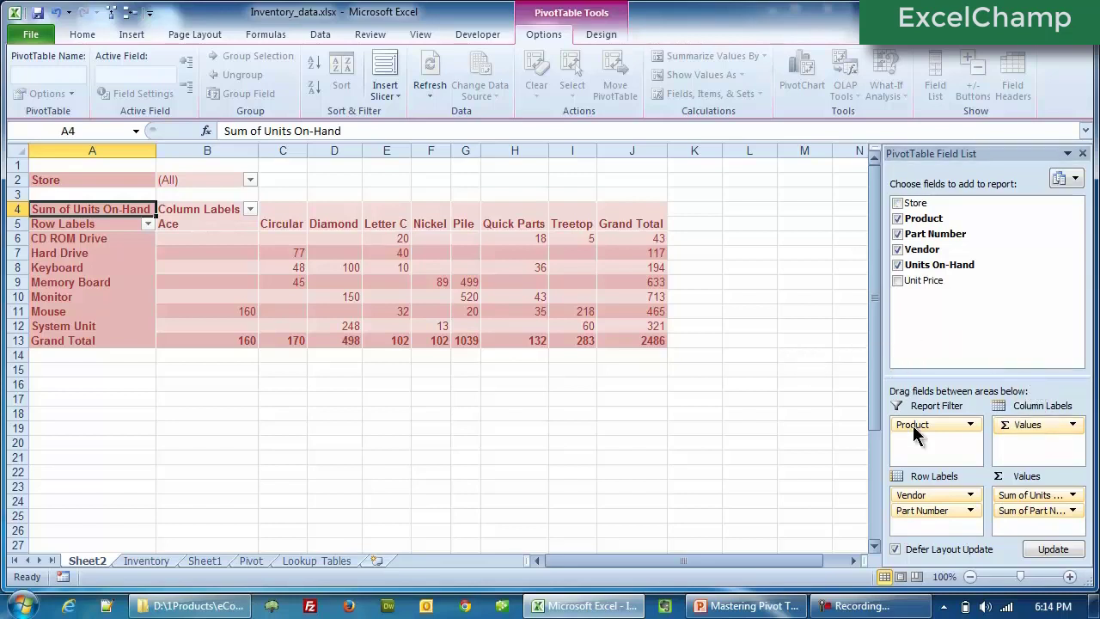
pyautogui.moveTo(997, 426); pyautogui.dragTo(870, 440)
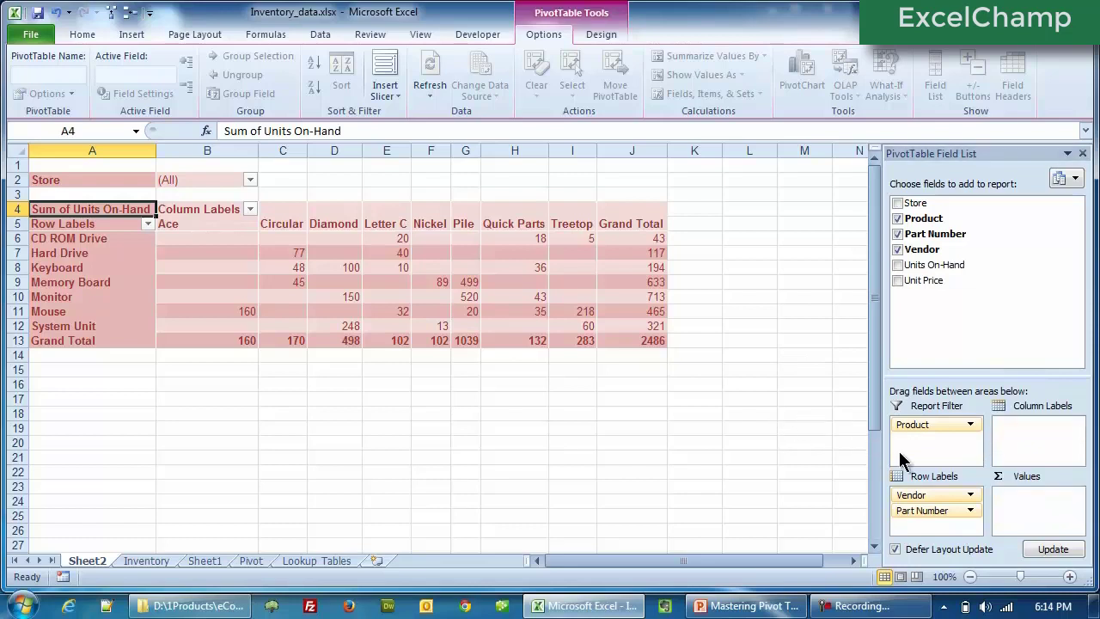
pyautogui.click(897, 265)
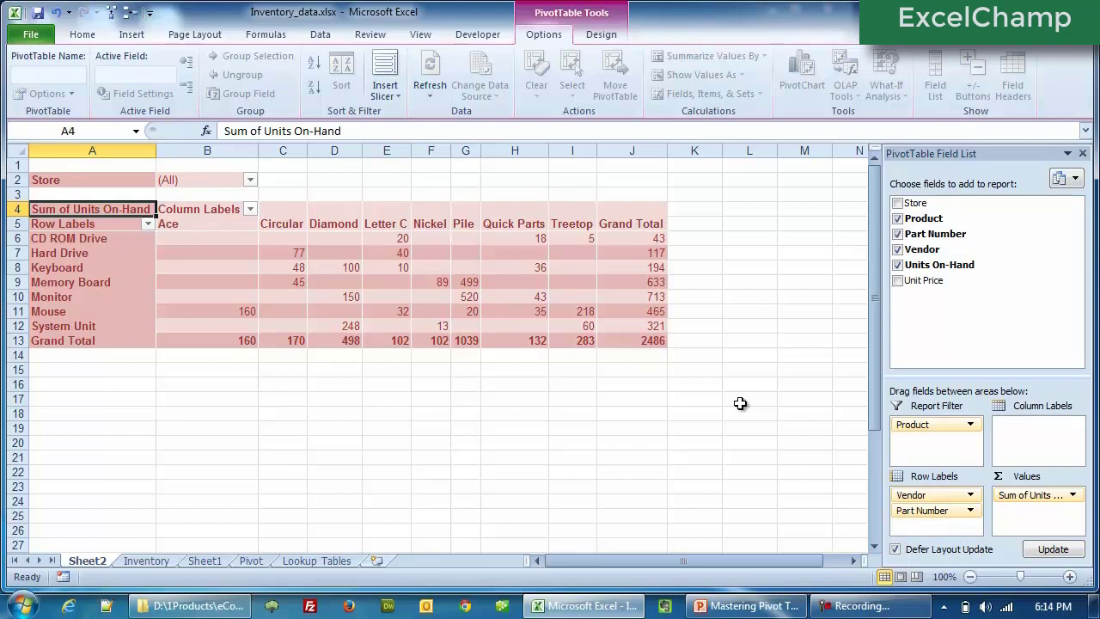
pyautogui.click(1057, 554)
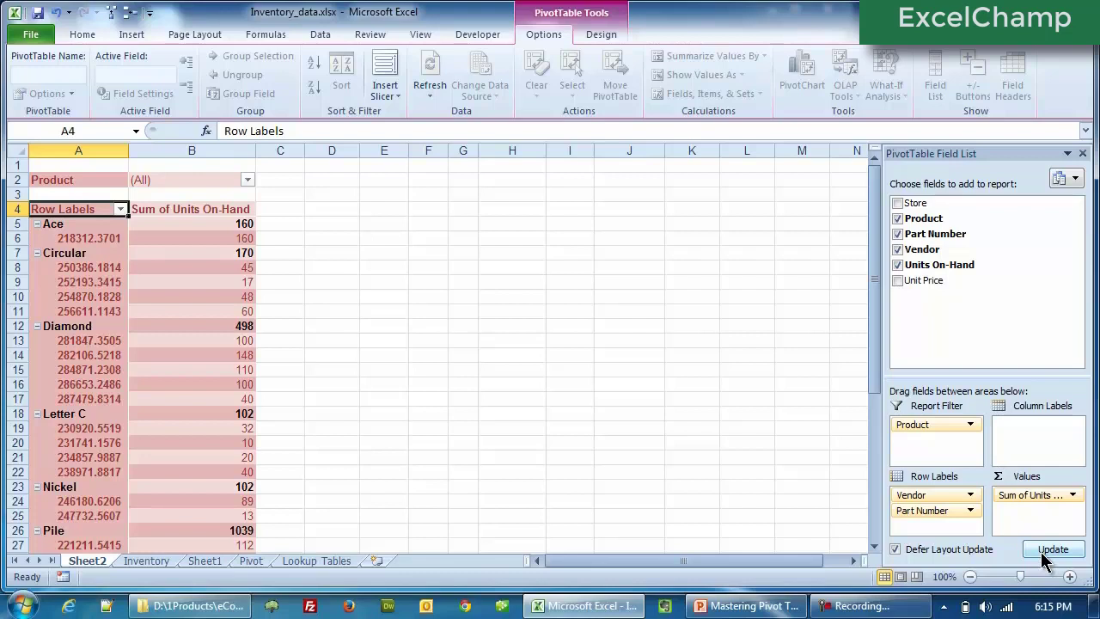
# Step: Untick Defer Layout Update so the Vendor and Part Number pivot updates immediately
pyautogui.press('Down')
pyautogui.press('Down')
pyautogui.press('Down')
pyautogui.press('Down')
pyautogui.press('Down')
pyautogui.press('Down')
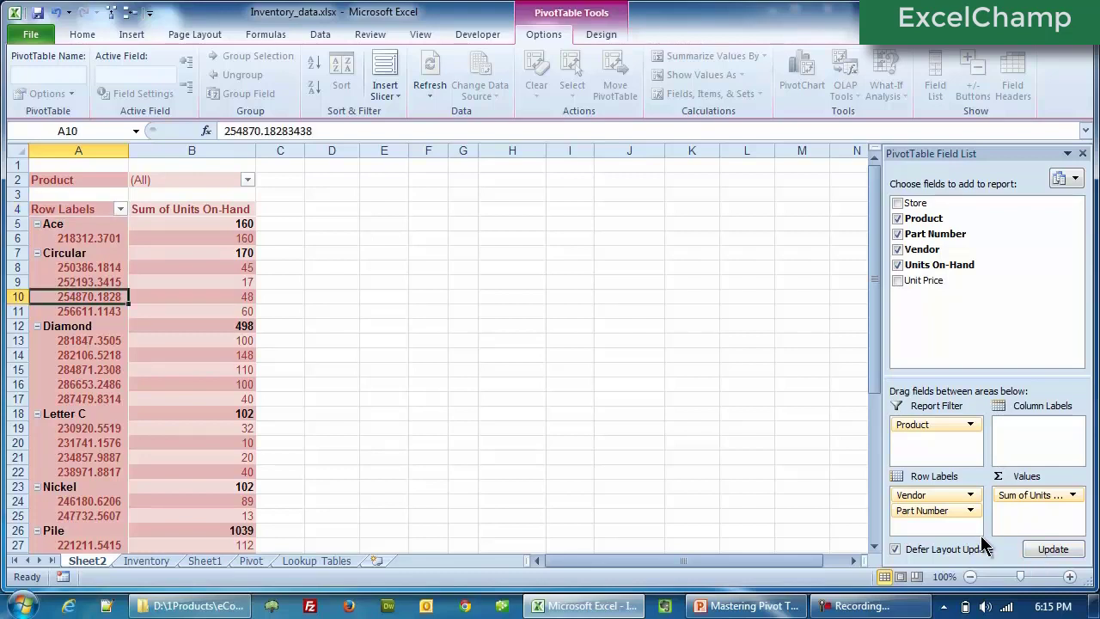
pyautogui.click(896, 549)
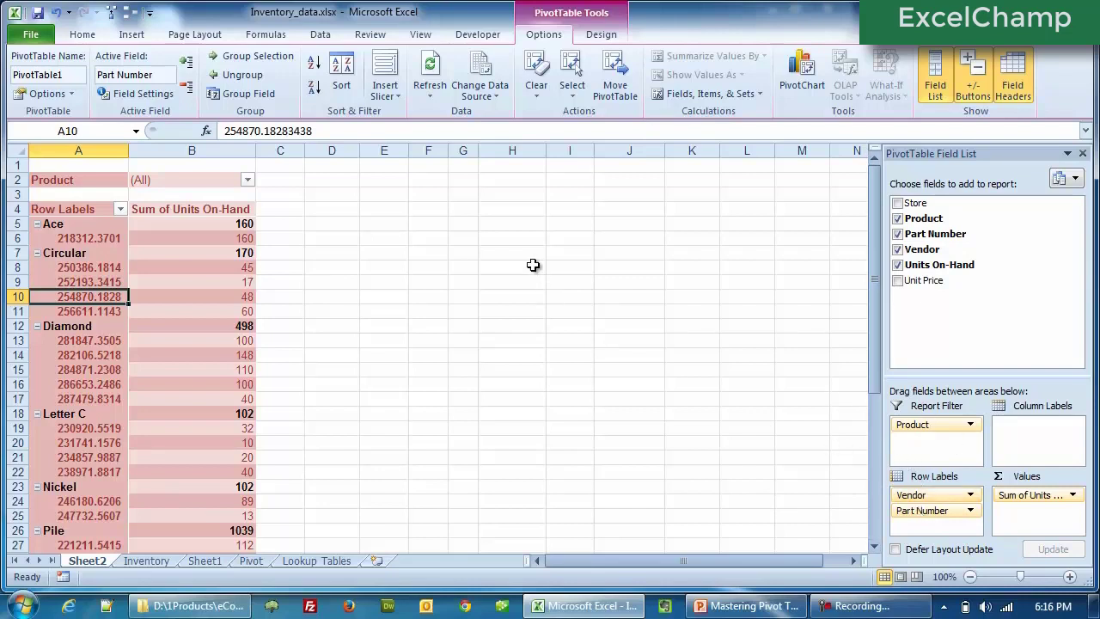
# Step: Clear every field from the pivot with Clear All
pyautogui.click(542, 96)
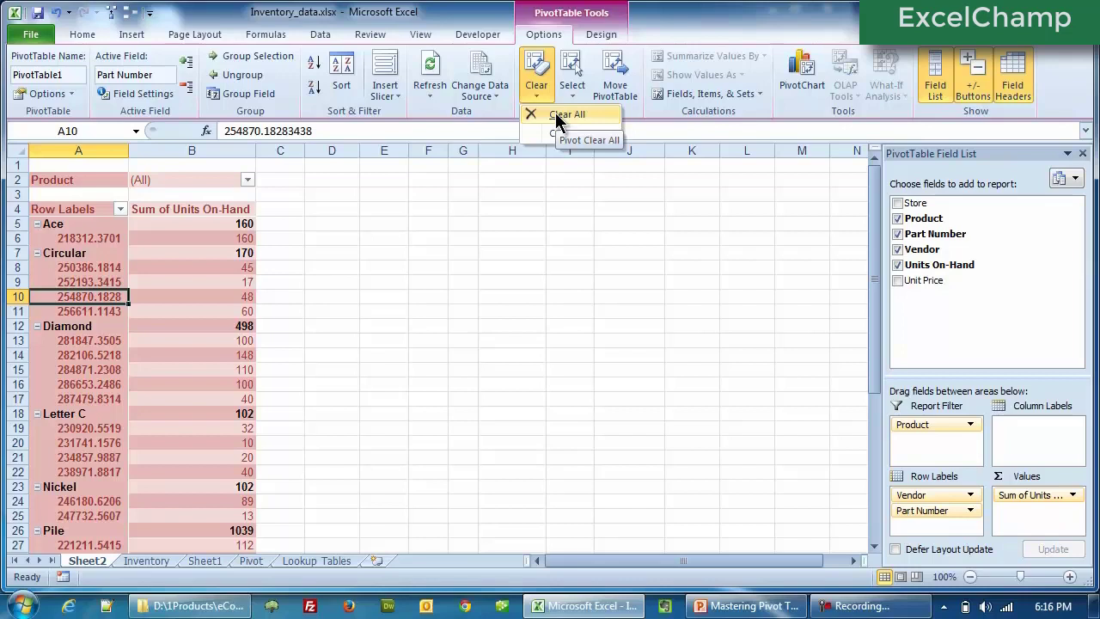
pyautogui.click(566, 114)
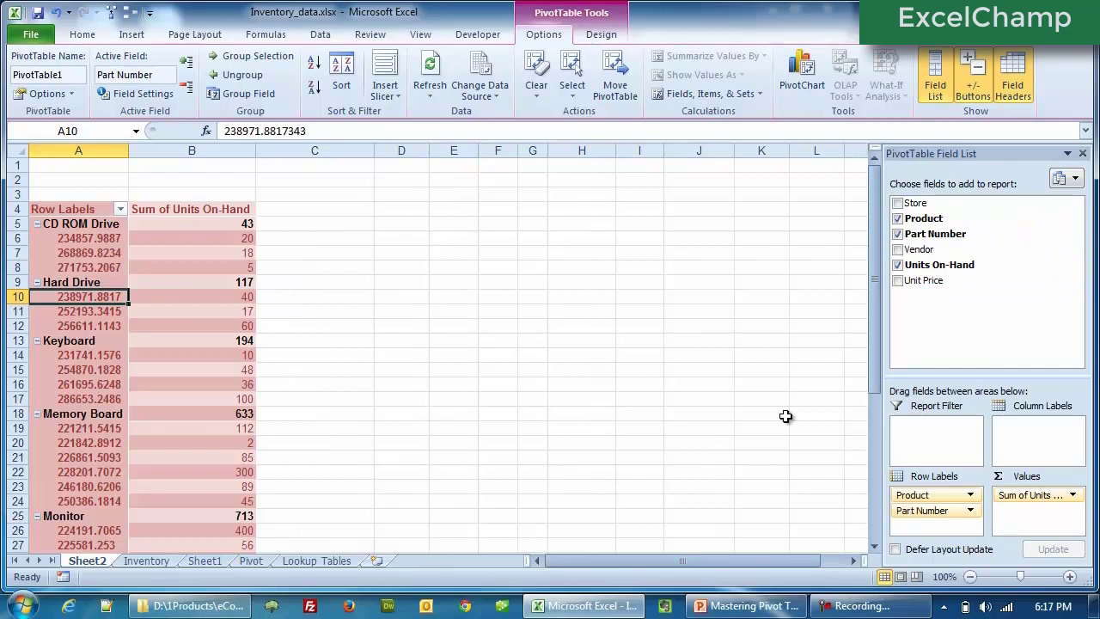
pyautogui.click(211, 443)
pyautogui.click(93, 413)
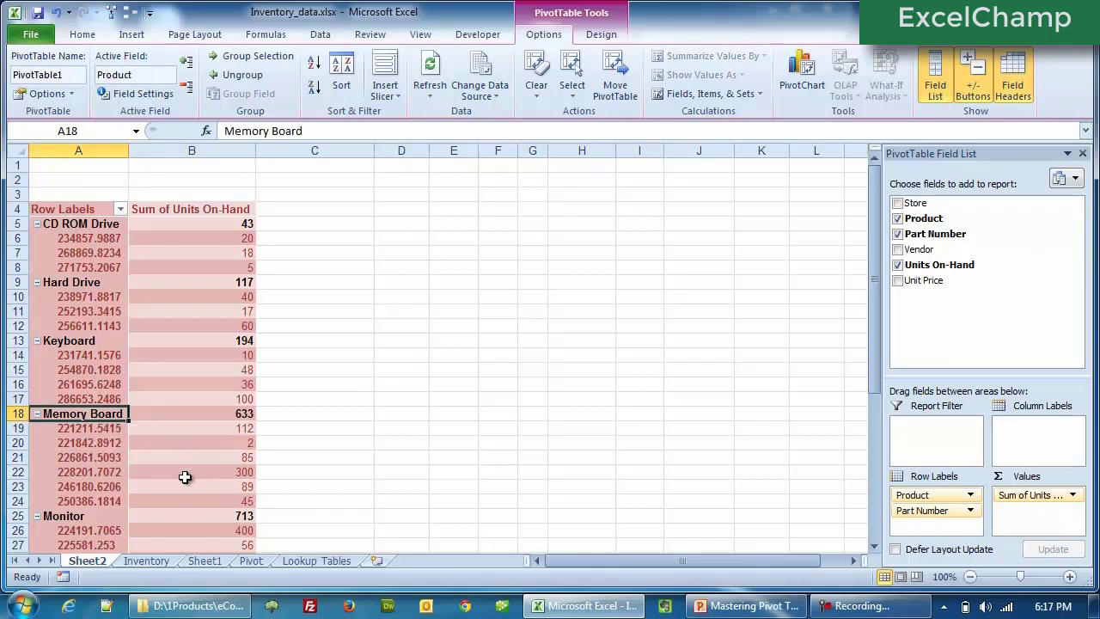
pyautogui.moveTo(185, 477)
pyautogui.click(705, 252)
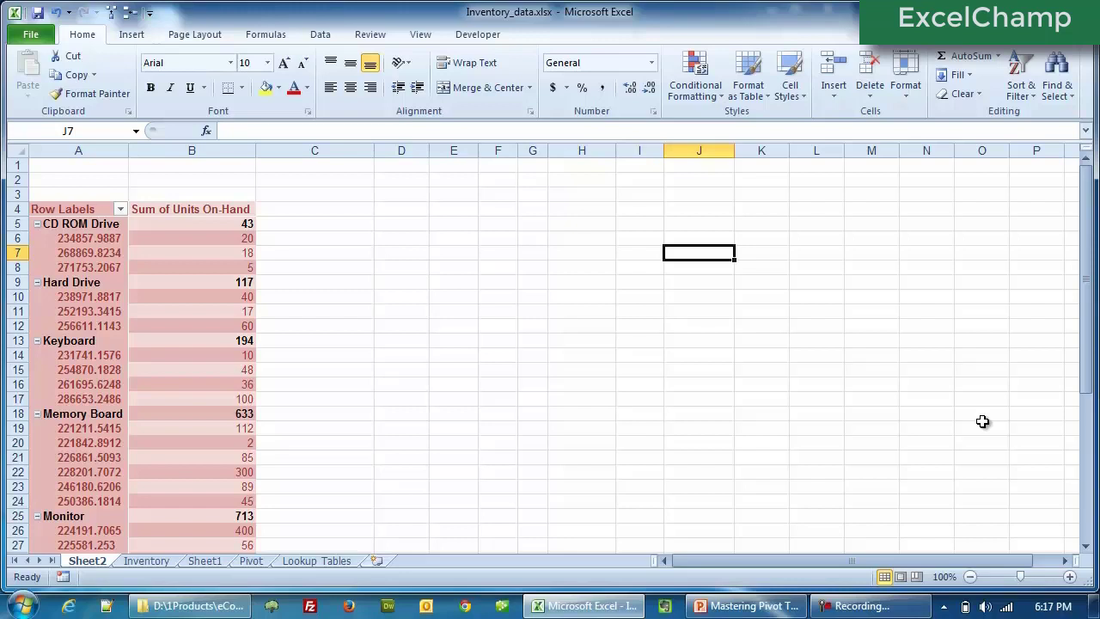
pyautogui.click(506, 361)
pyautogui.click(515, 296)
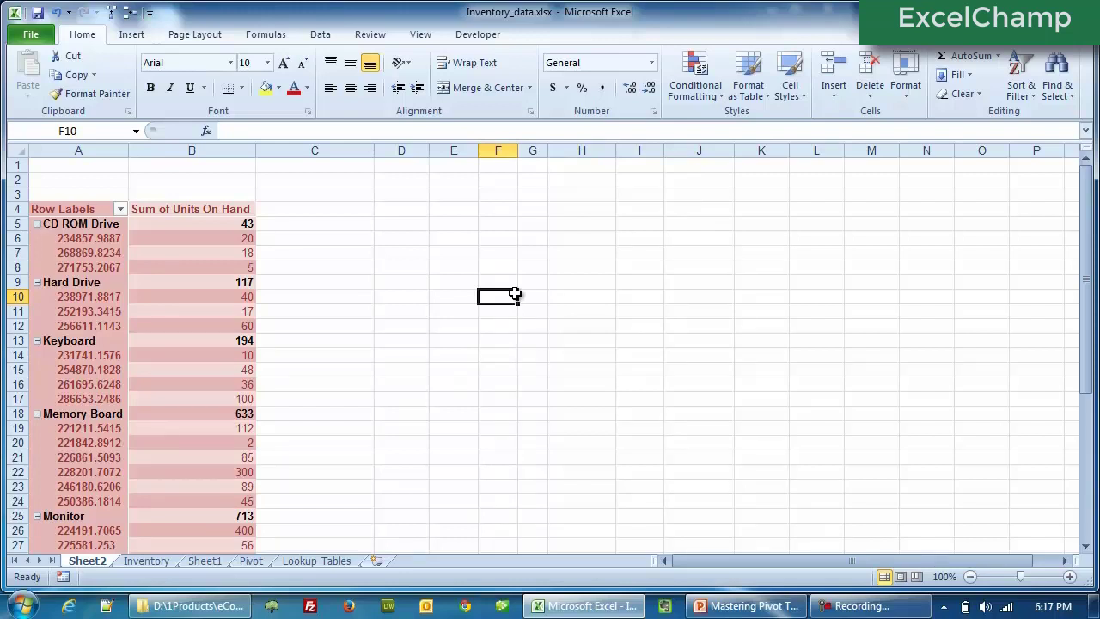
pyautogui.click(184, 321)
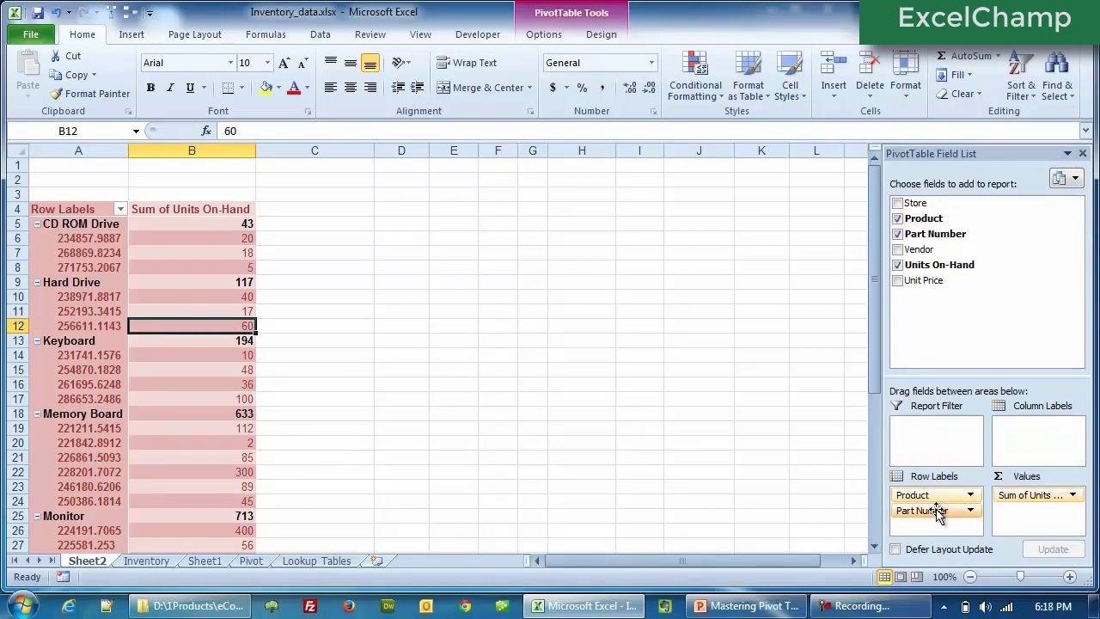
# Step: Move Part Number from rows to columns and step across the CD ROM Drive row
pyautogui.moveTo(937, 514); pyautogui.dragTo(1024, 449)
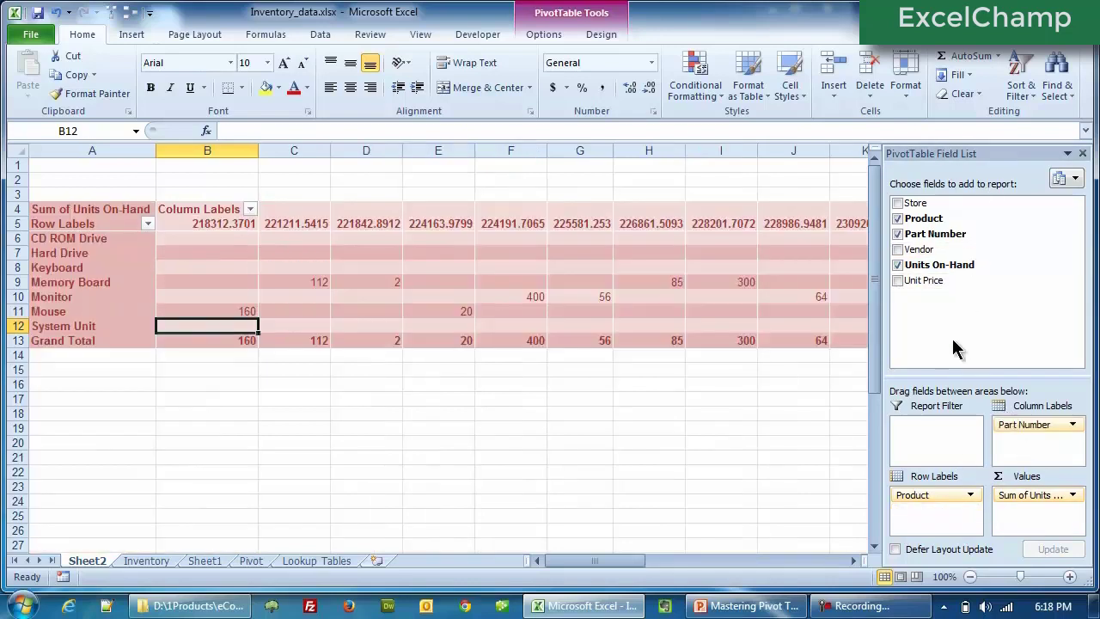
pyautogui.click(751, 241)
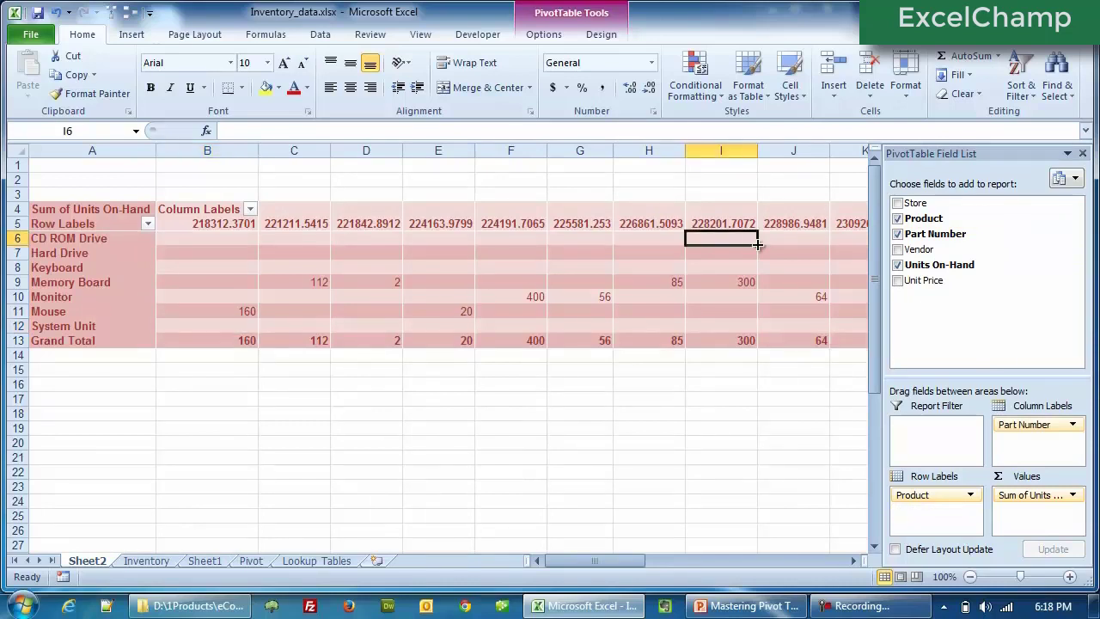
pyautogui.press('Right')
pyautogui.press('Right')
pyautogui.press('Right')
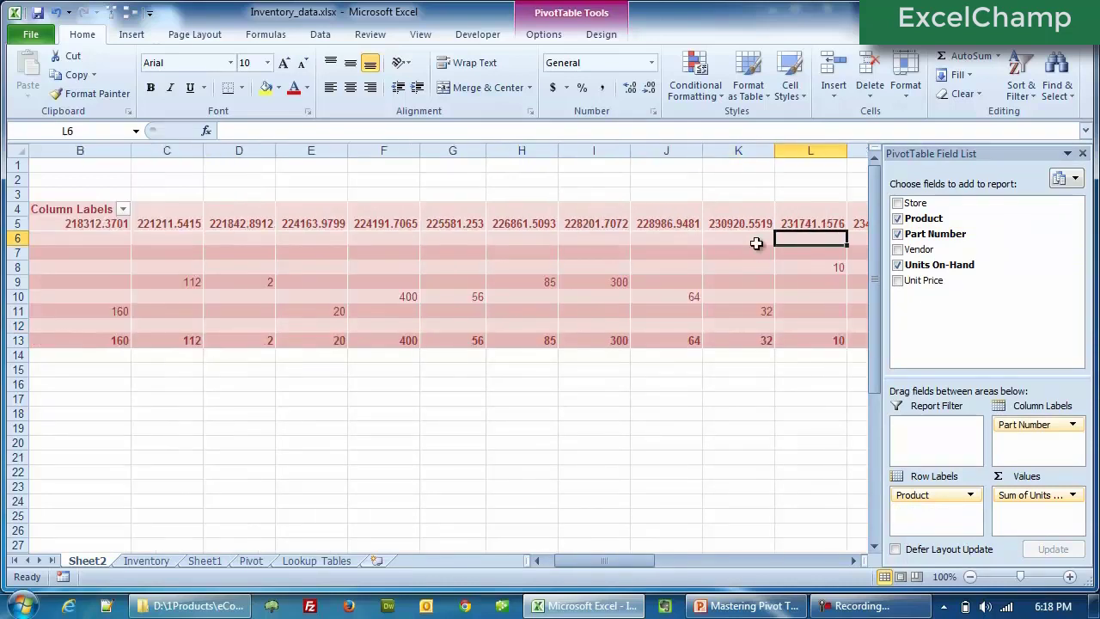
pyautogui.press('Right')
pyautogui.press('Right')
pyautogui.press('Right')
pyautogui.press('Right')
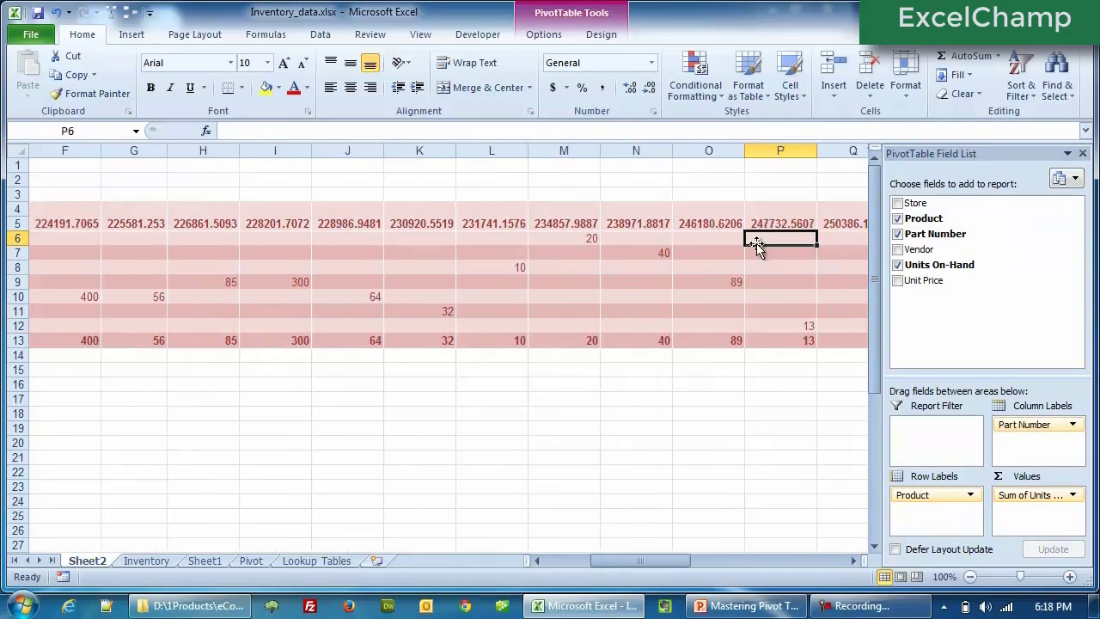
pyautogui.press('Left')
pyautogui.press('Left')
pyautogui.press('Left')
pyautogui.press('Left')
pyautogui.press('Left')
pyautogui.press('Left')
pyautogui.press('Left')
pyautogui.press('Left')
pyautogui.press('Left')
pyautogui.press('Left')
pyautogui.press('Left')
pyautogui.press('Left')
pyautogui.press('Left')
pyautogui.press('Left')
pyautogui.press('Left')
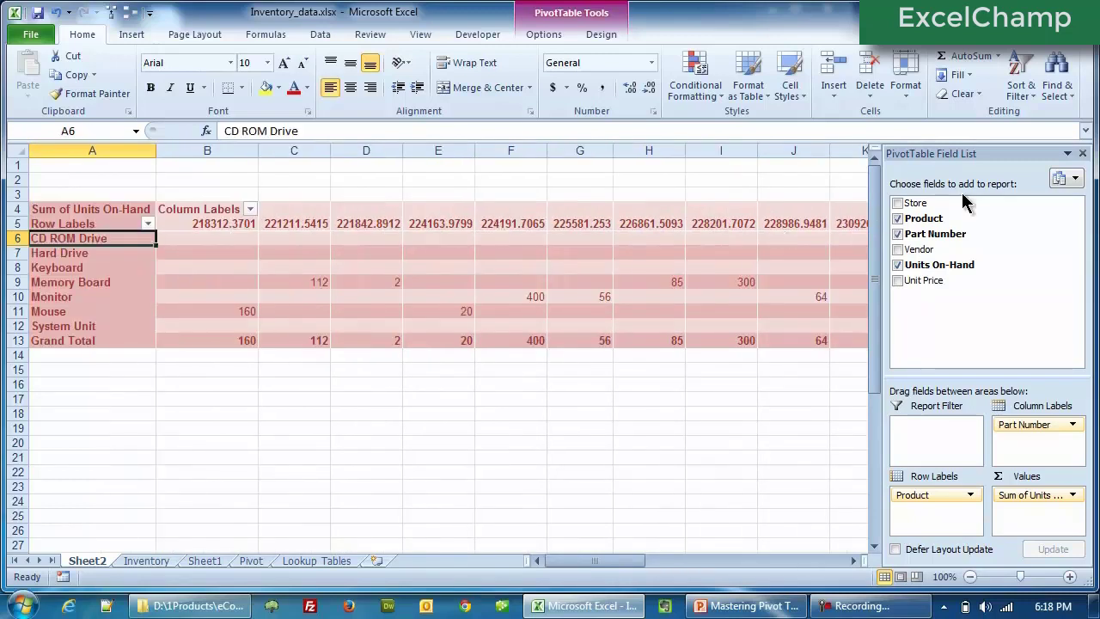
# Step: Hide the field list and check several empty pivot cells, including Monitor's
pyautogui.click(1083, 155)
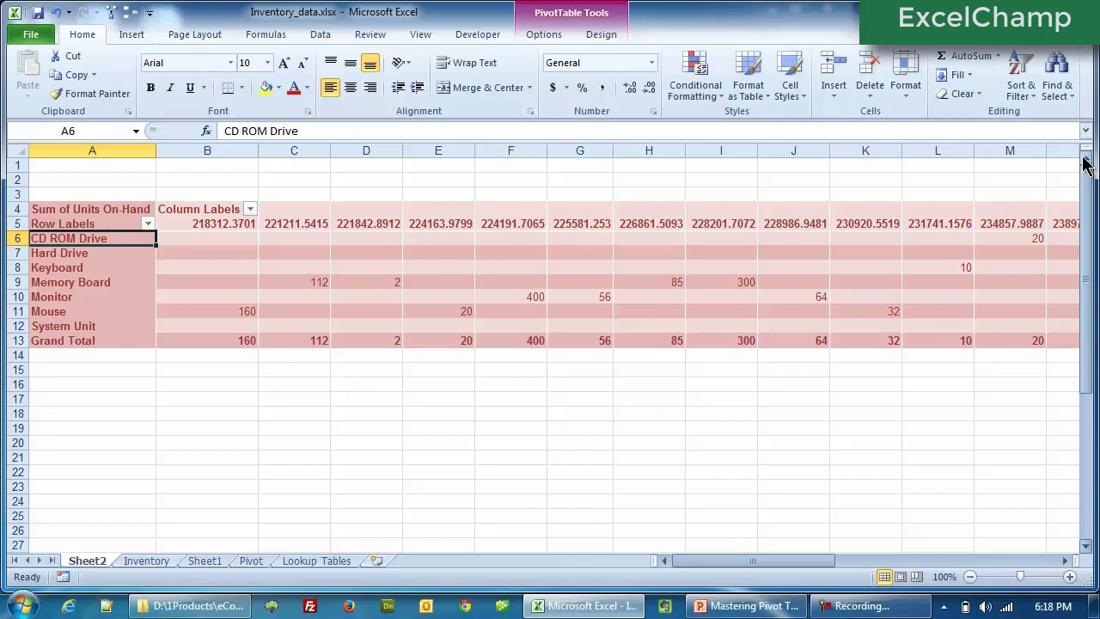
pyautogui.click(593, 314)
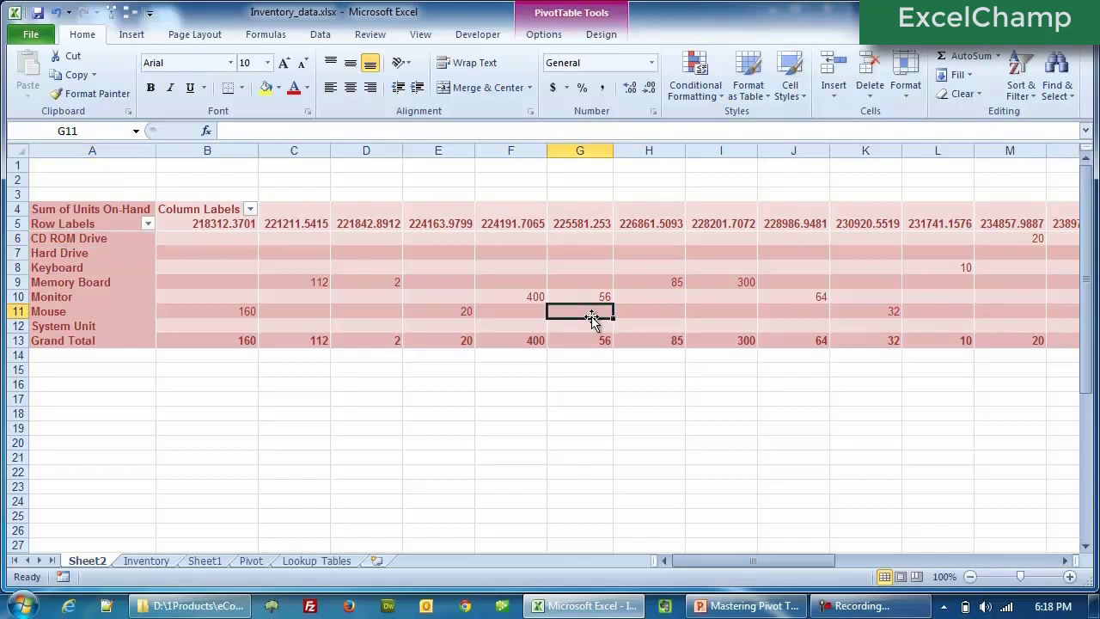
pyautogui.click(470, 255)
pyautogui.click(415, 297)
pyautogui.moveTo(415, 296)
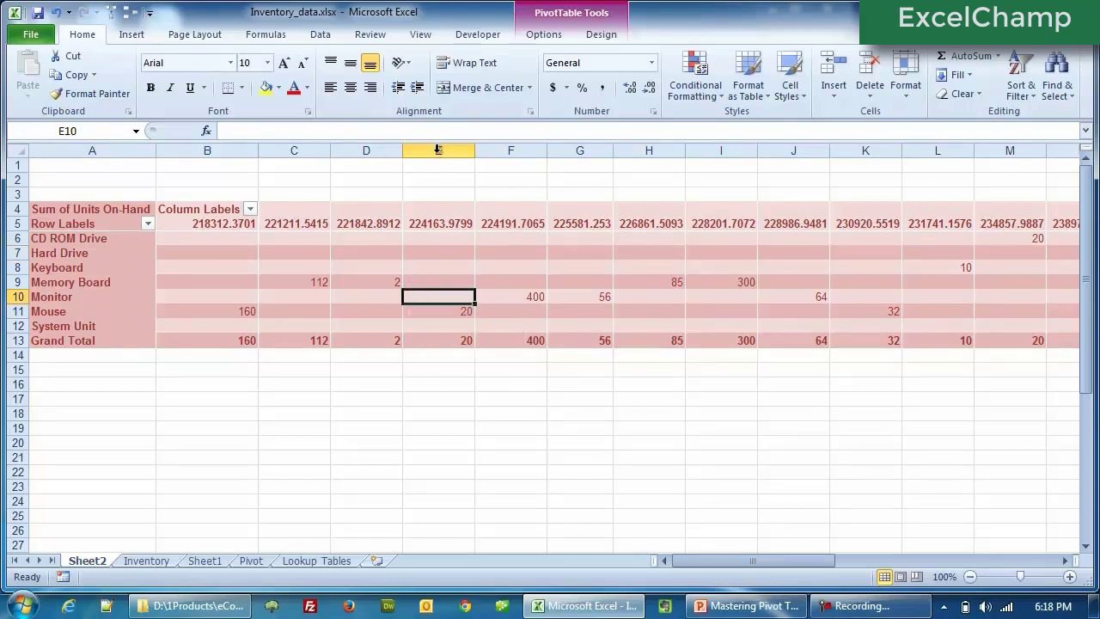
# Step: Toggle Field List on the Options tab several times, ending with the pane visible
pyautogui.click(532, 38)
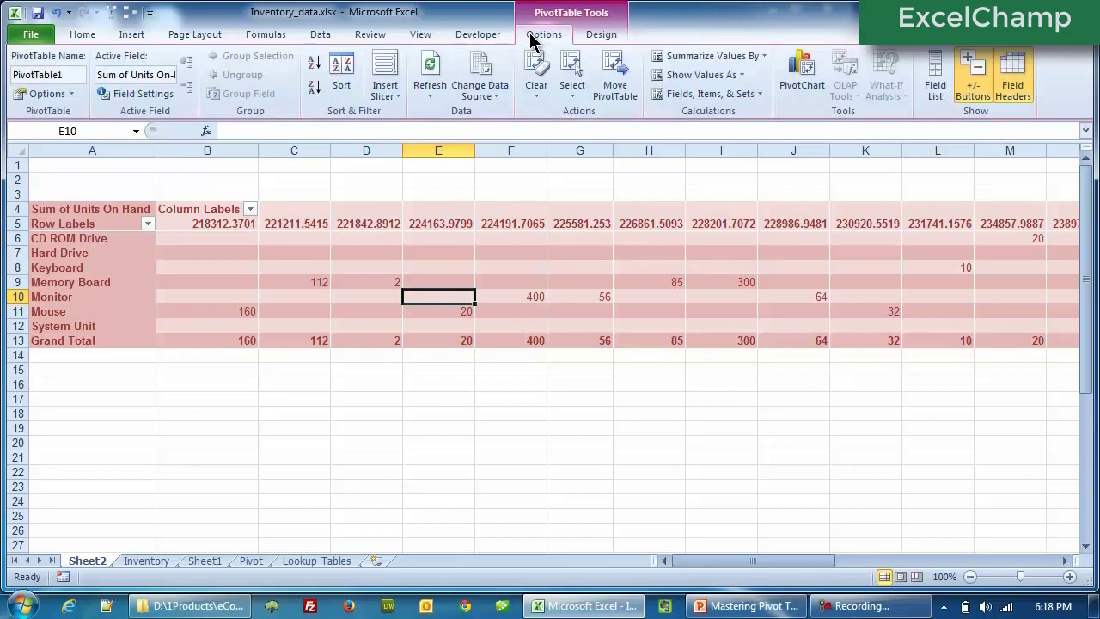
pyautogui.click(949, 73)
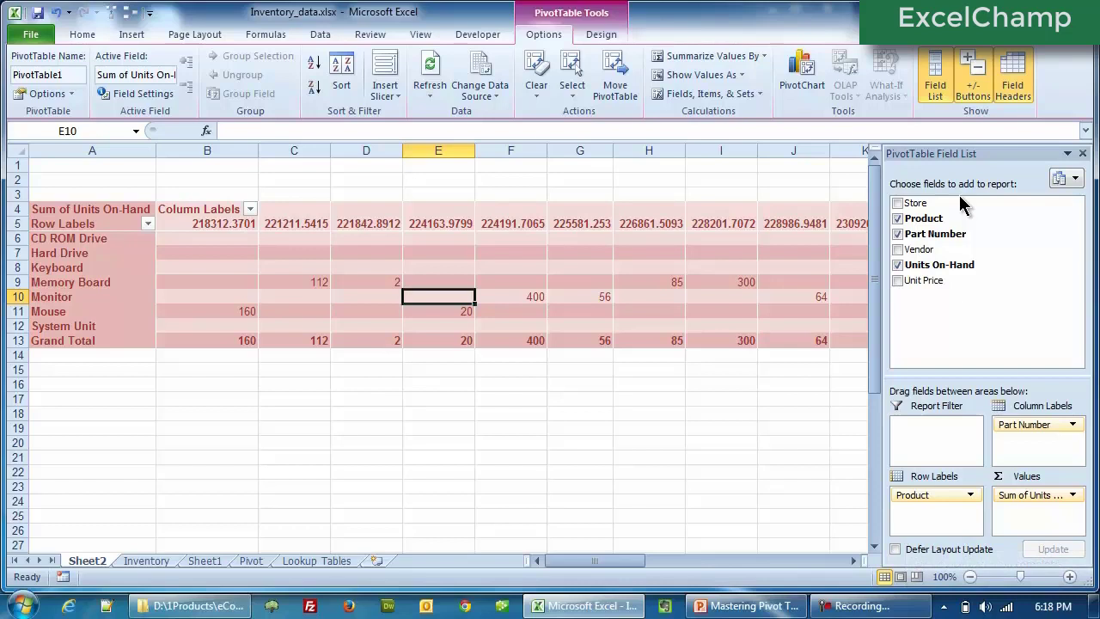
pyautogui.click(1081, 153)
pyautogui.click(935, 79)
pyautogui.click(936, 79)
pyautogui.click(935, 79)
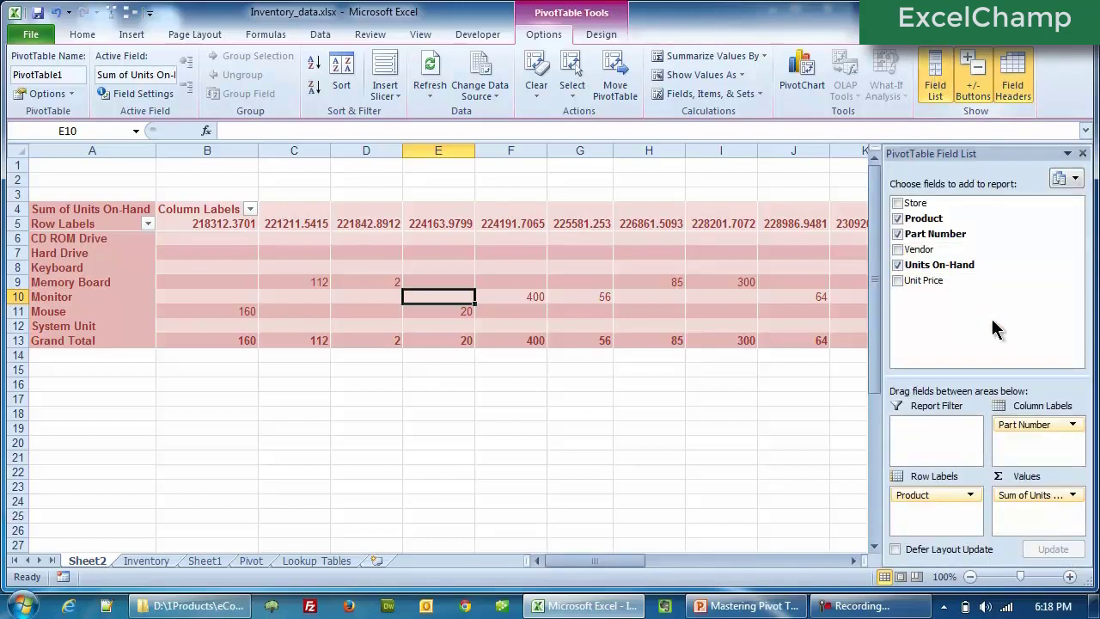
# Step: Nest Part Number under Product in the rows, then collapse Hard Drive, Keyboard, Memory Board, Monitor and Mouse
pyautogui.moveTo(1009, 425); pyautogui.dragTo(920, 524)
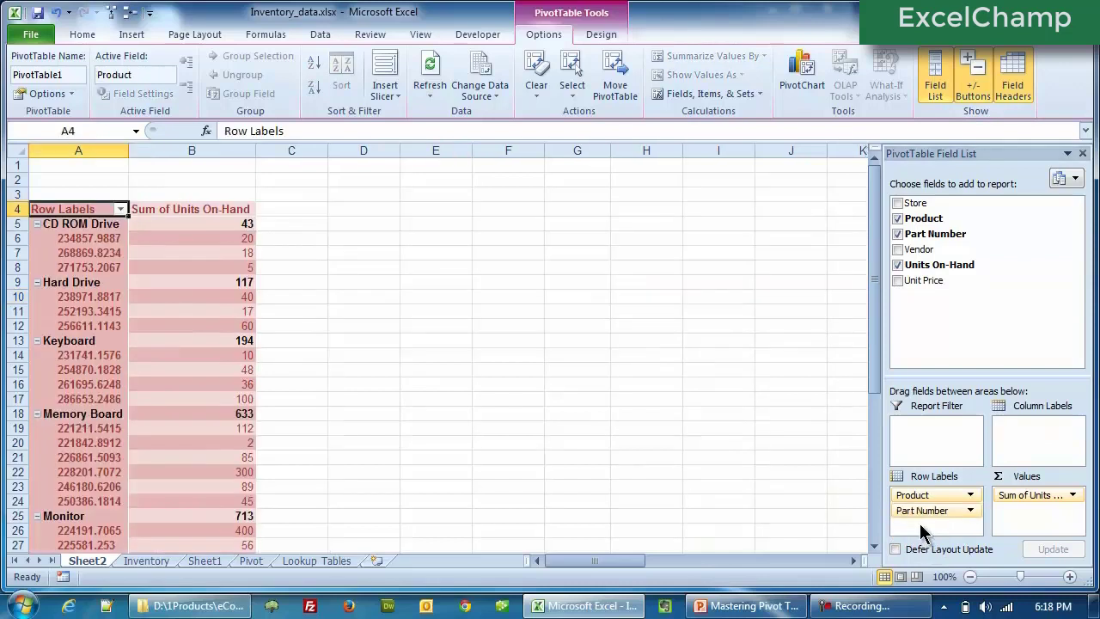
pyautogui.click(37, 284)
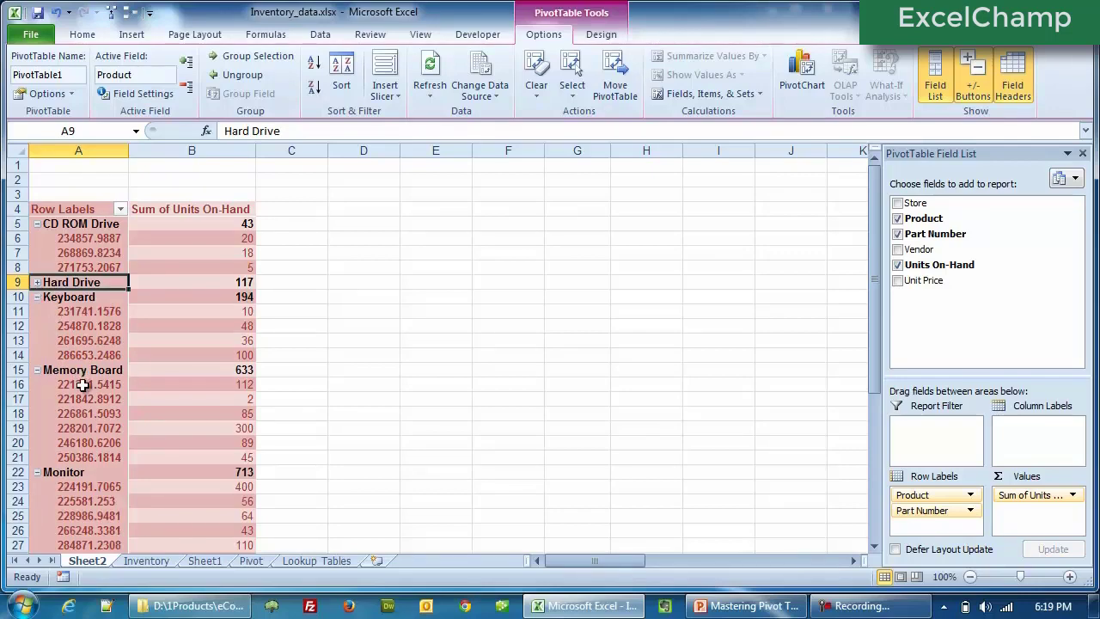
pyautogui.keyDown('ctrl'); pyautogui.scroll(3, 79, 388); pyautogui.keyUp('ctrl')
pyautogui.keyDown('ctrl'); pyautogui.scroll(1, 79, 389); pyautogui.keyUp('ctrl')
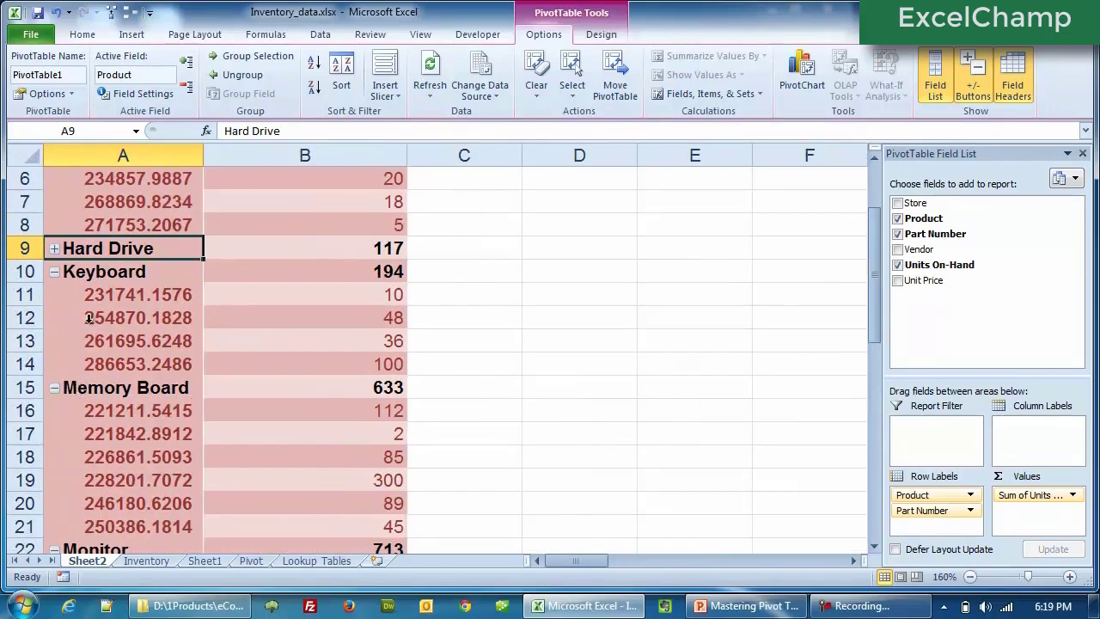
pyautogui.click(54, 273)
pyautogui.click(54, 295)
pyautogui.click(53, 318)
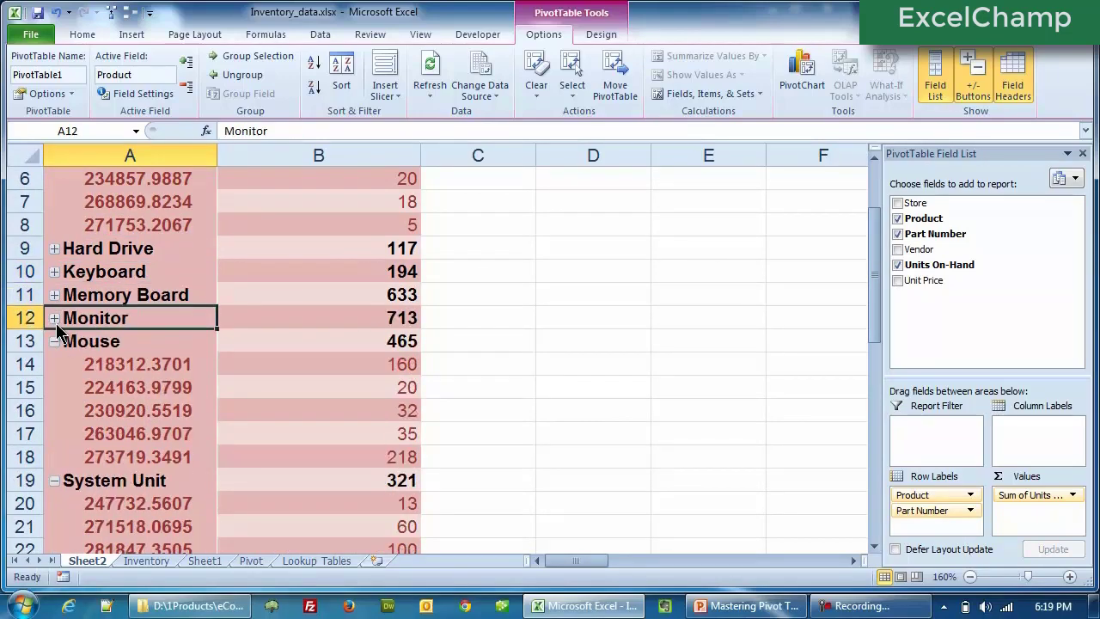
pyautogui.click(53, 341)
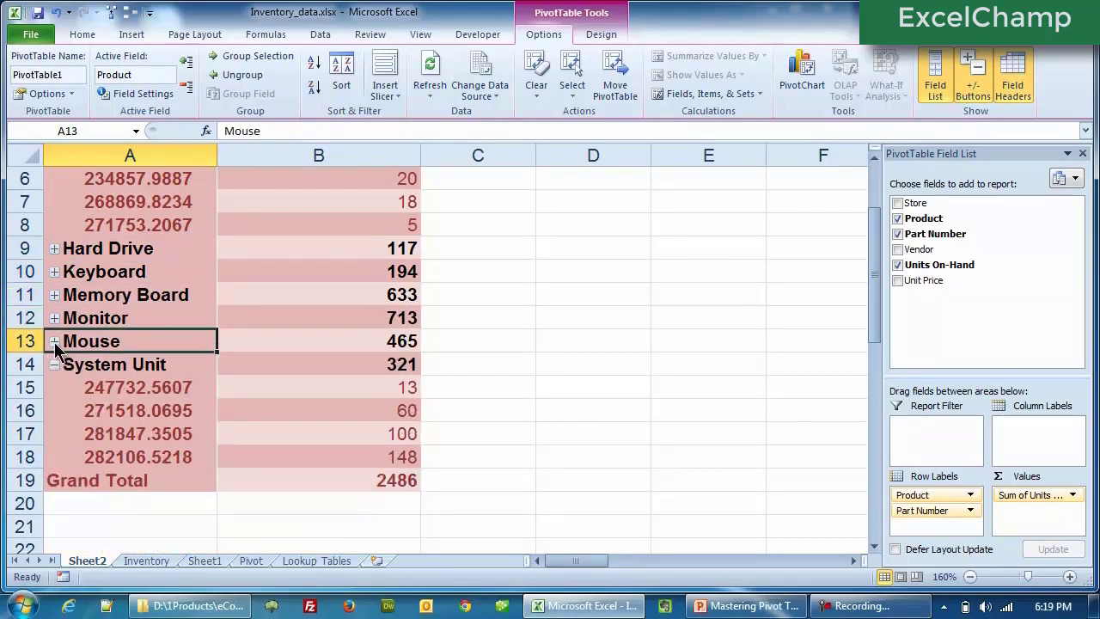
# Step: Hide and re-show the +/- buttons, then expand and re-collapse Memory Board's part numbers
pyautogui.click(980, 92)
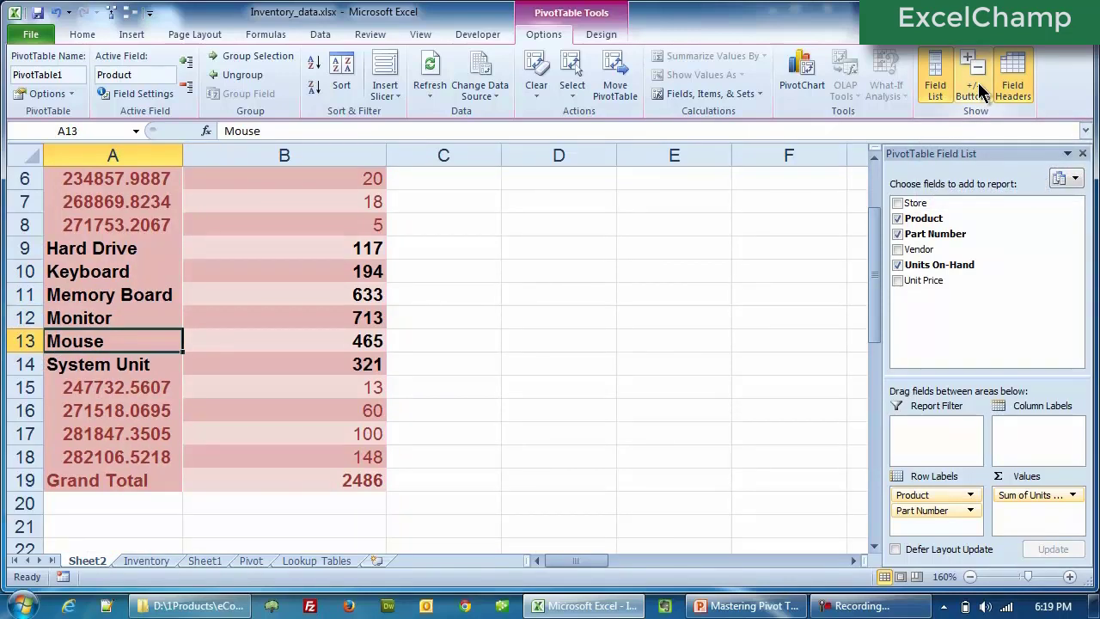
pyautogui.click(980, 92)
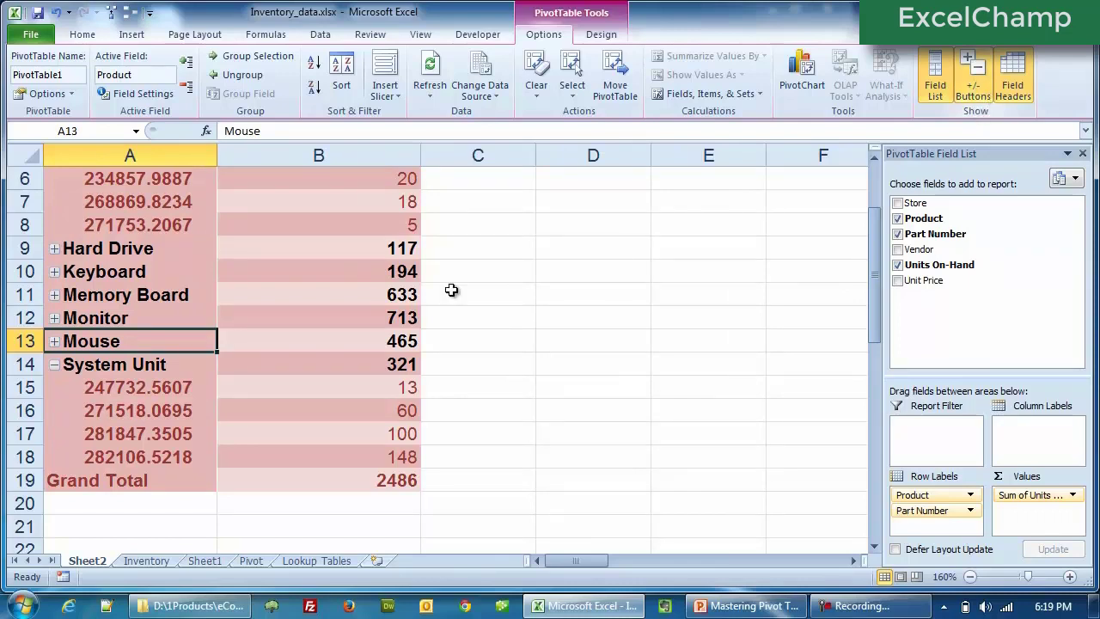
pyautogui.click(54, 295)
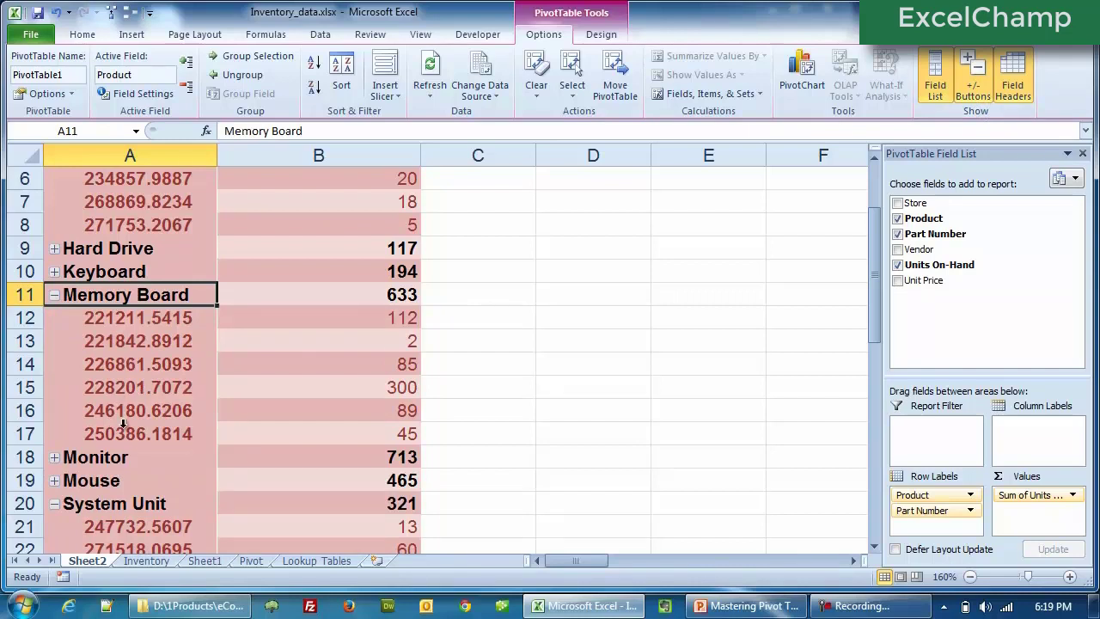
pyautogui.click(54, 295)
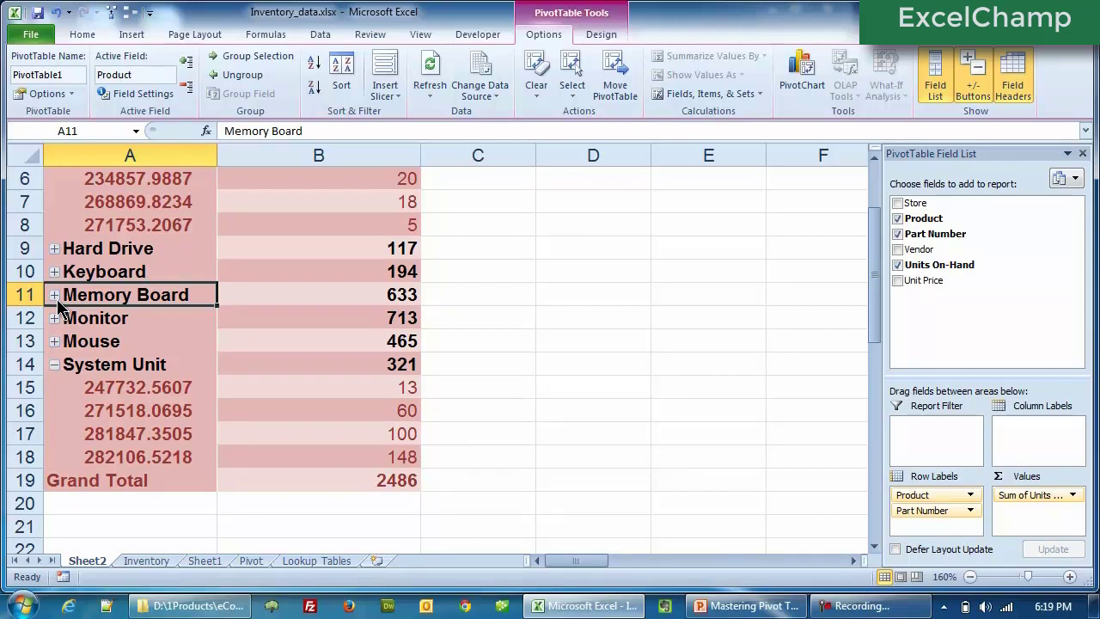
# Step: Select Monitor's total of 713 in the pivot
pyautogui.moveTo(378, 316)
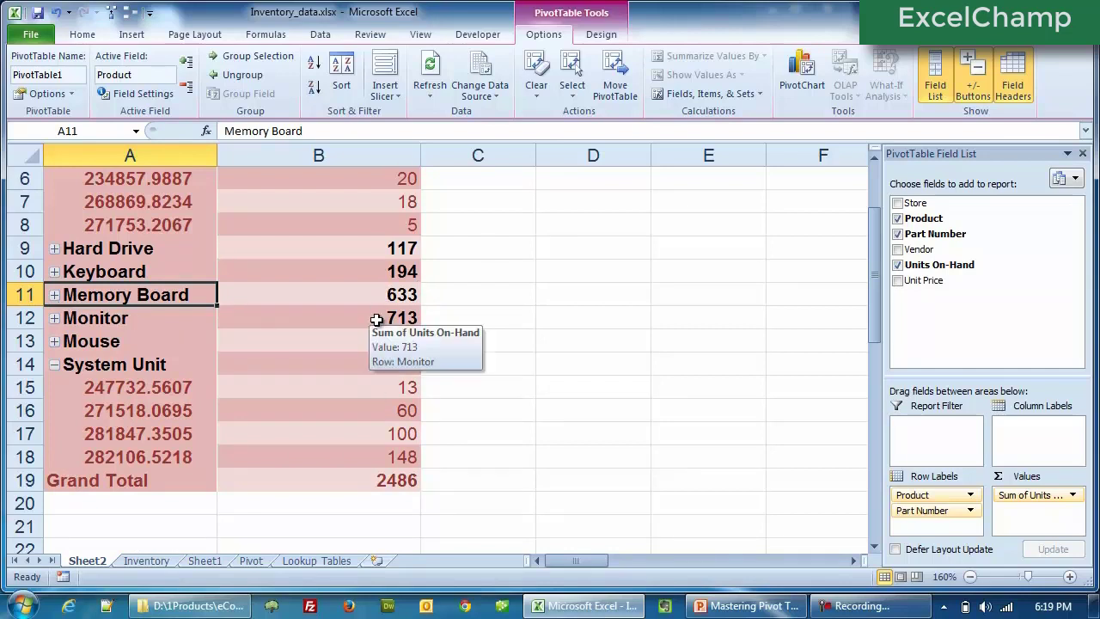
pyautogui.click(300, 318)
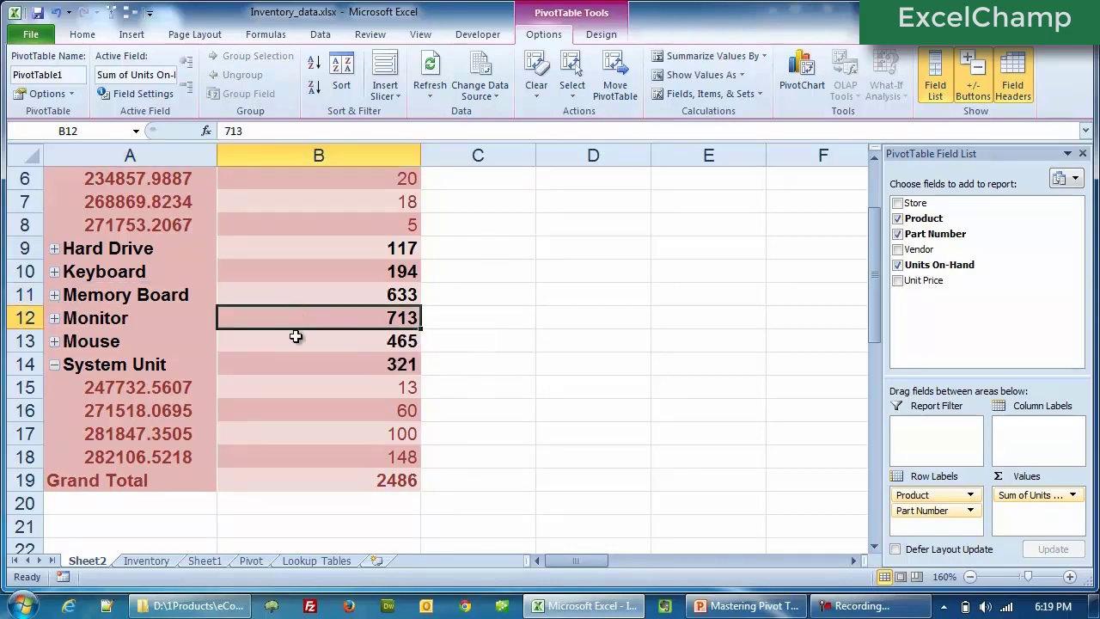
pyautogui.scroll(2, 295, 339)
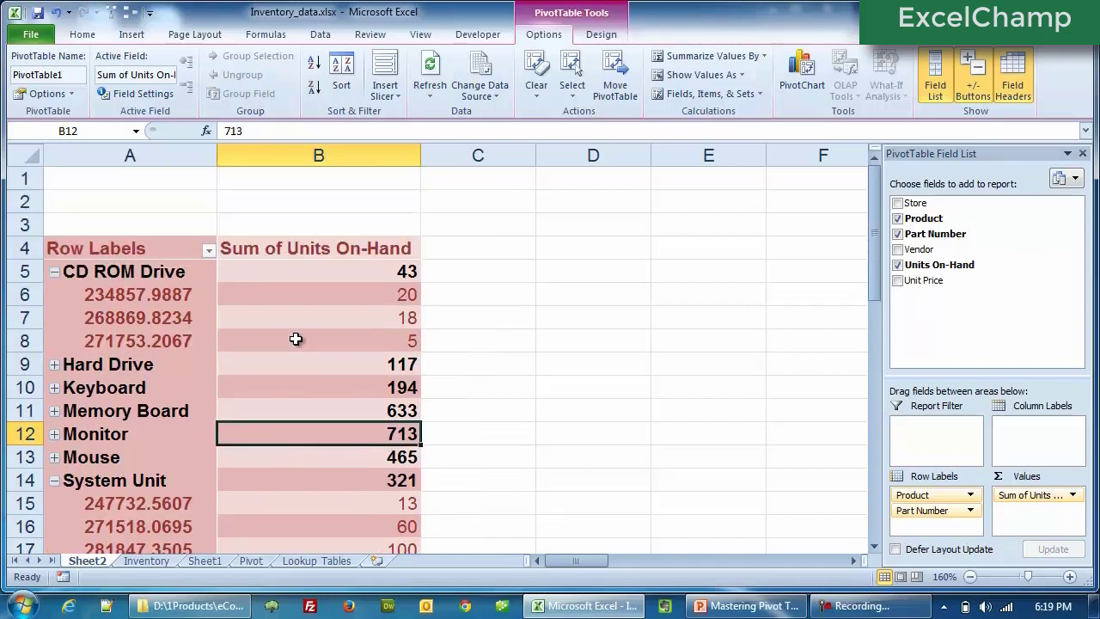
pyautogui.moveTo(295, 339)
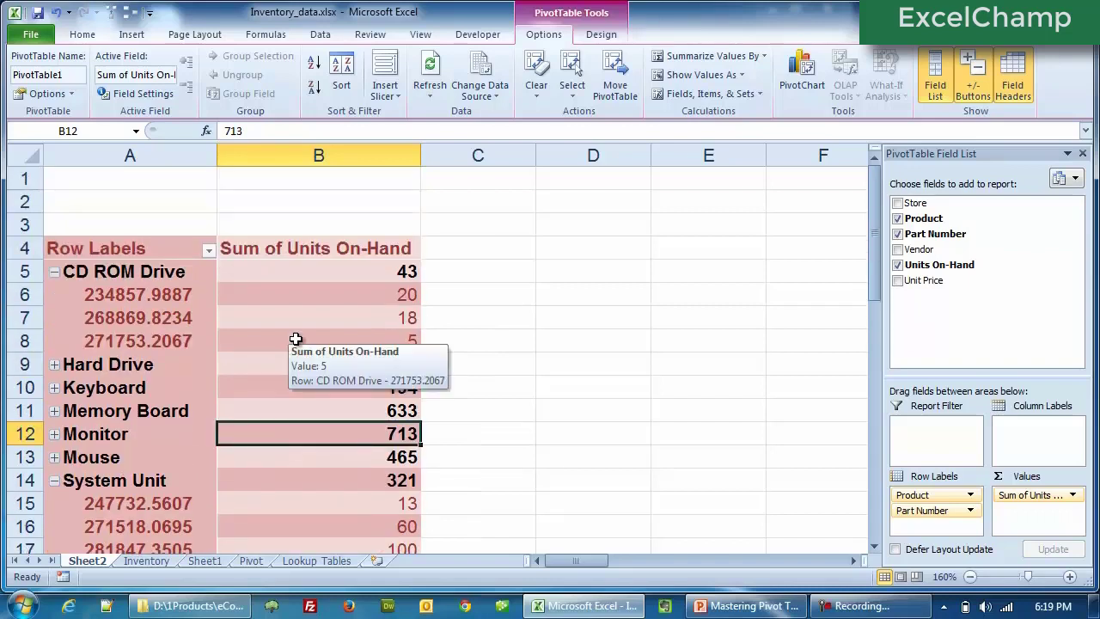
pyautogui.click(593, 33)
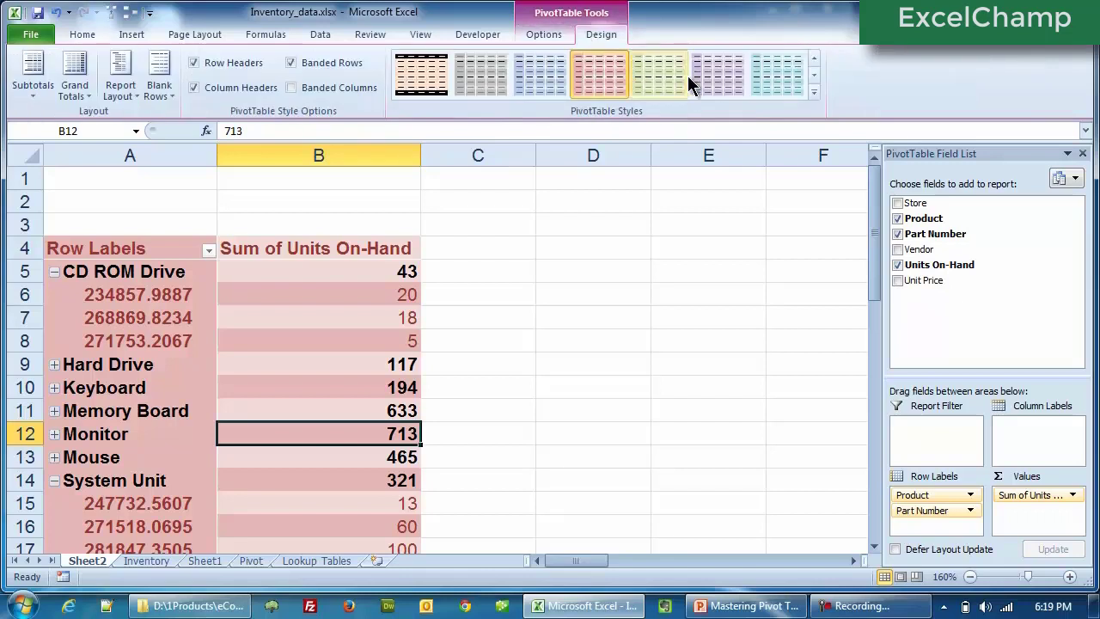
pyautogui.click(576, 73)
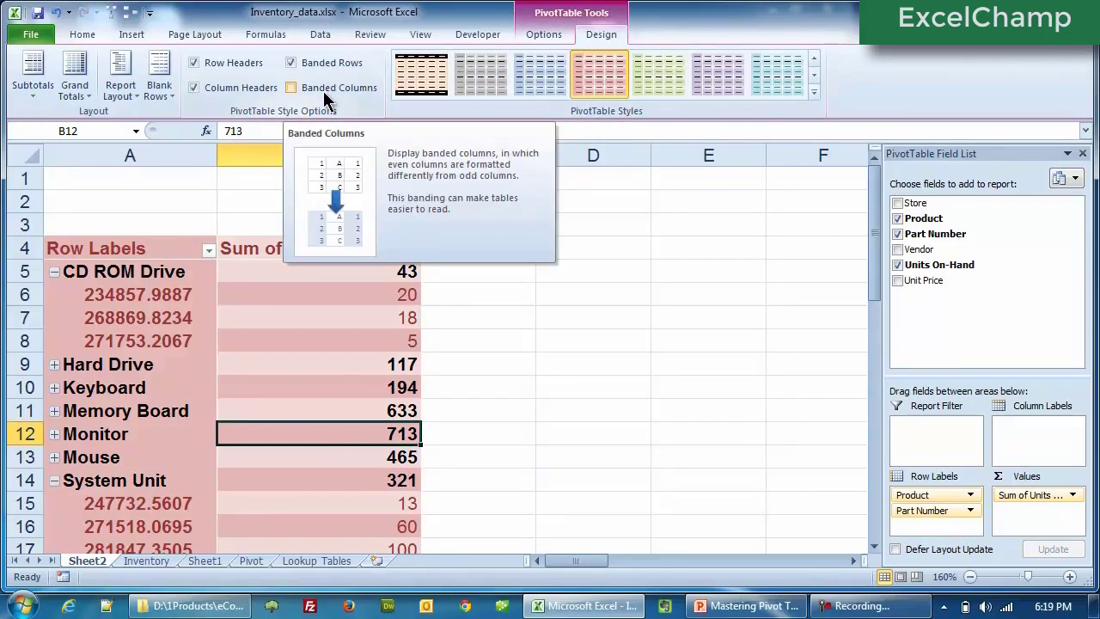
pyautogui.click(539, 34)
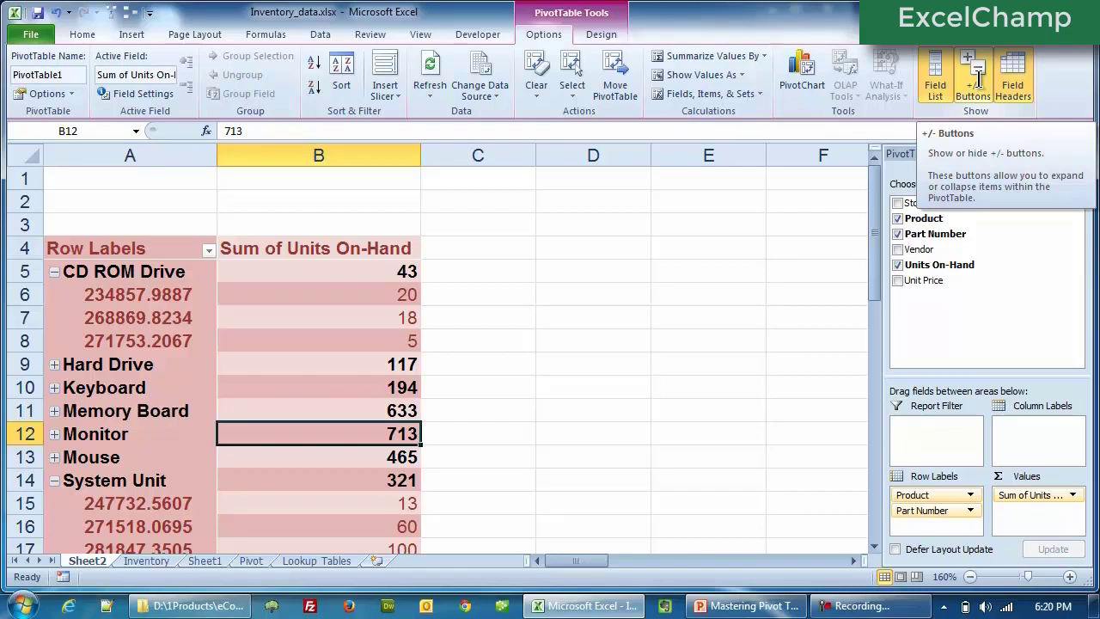
pyautogui.click(602, 35)
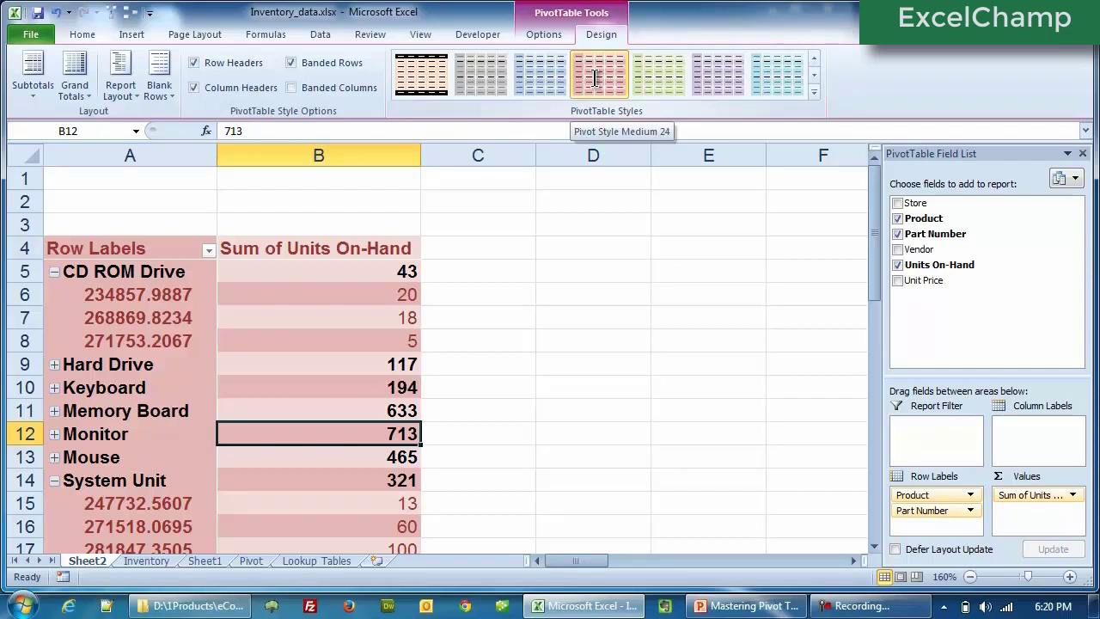
pyautogui.click(544, 35)
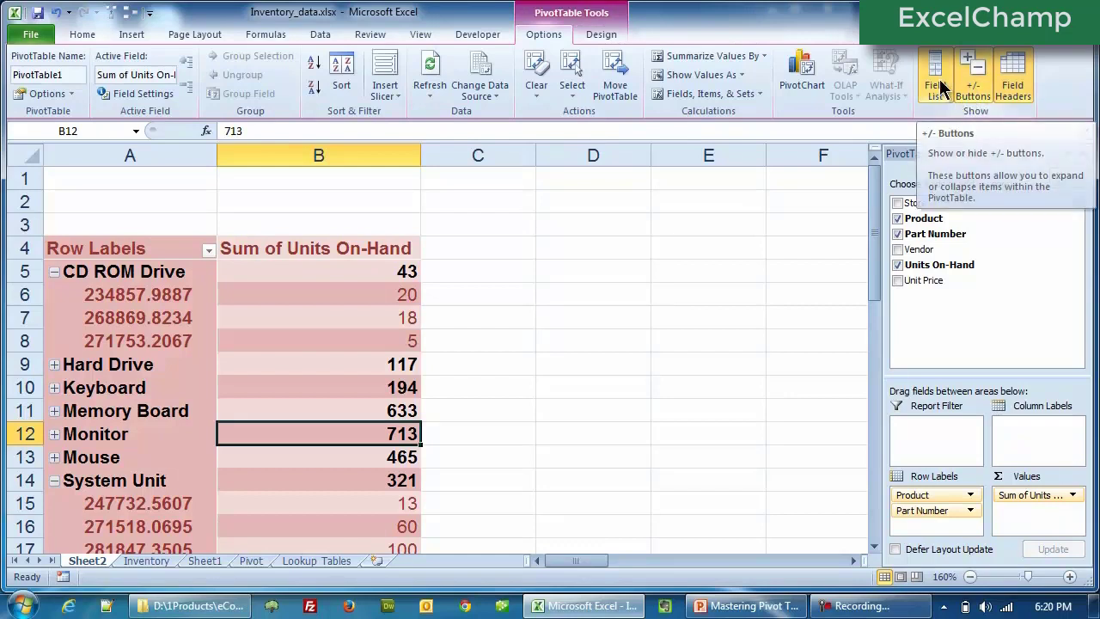